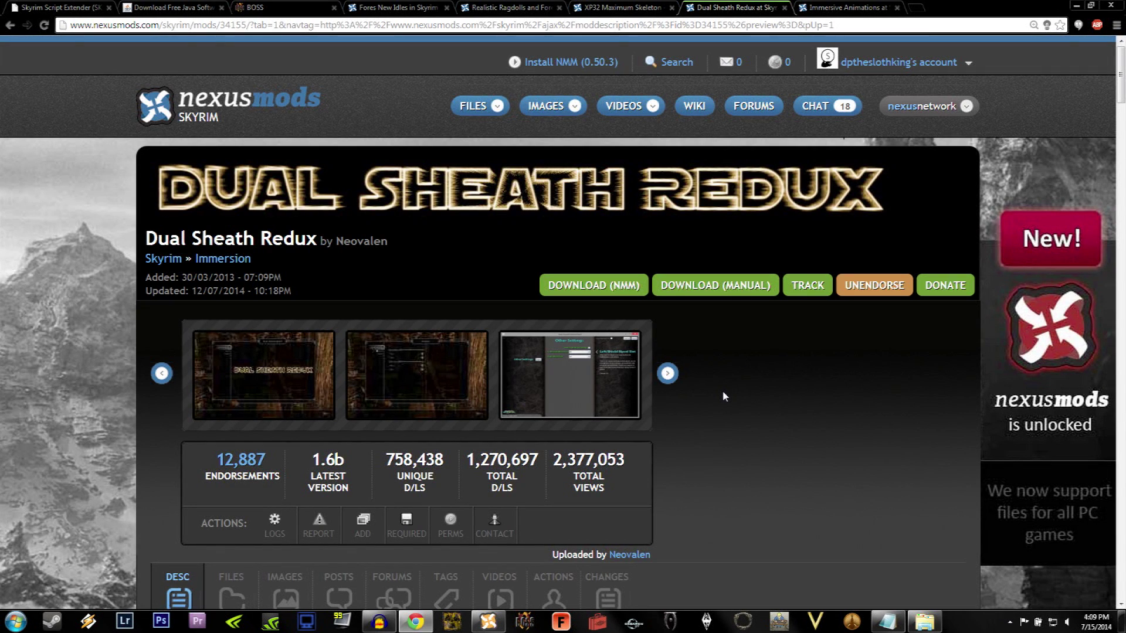
Review the requirements and recommended mods of Dual Sheath Redux, and the FNIS files' note about running GenerateFNISforUsers after installation
{"action": "scroll", "coordinate": [723, 397], "scroll_direction": "down", "scroll_amount": 20}
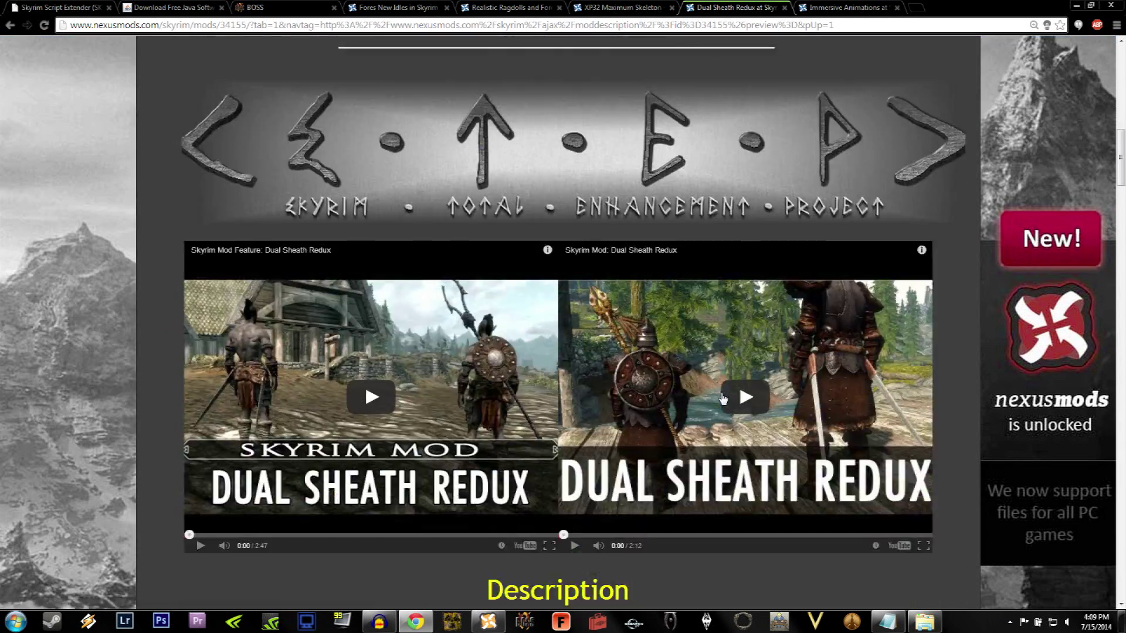
{"action": "scroll", "coordinate": [558, 328], "scroll_direction": "down", "scroll_amount": 2}
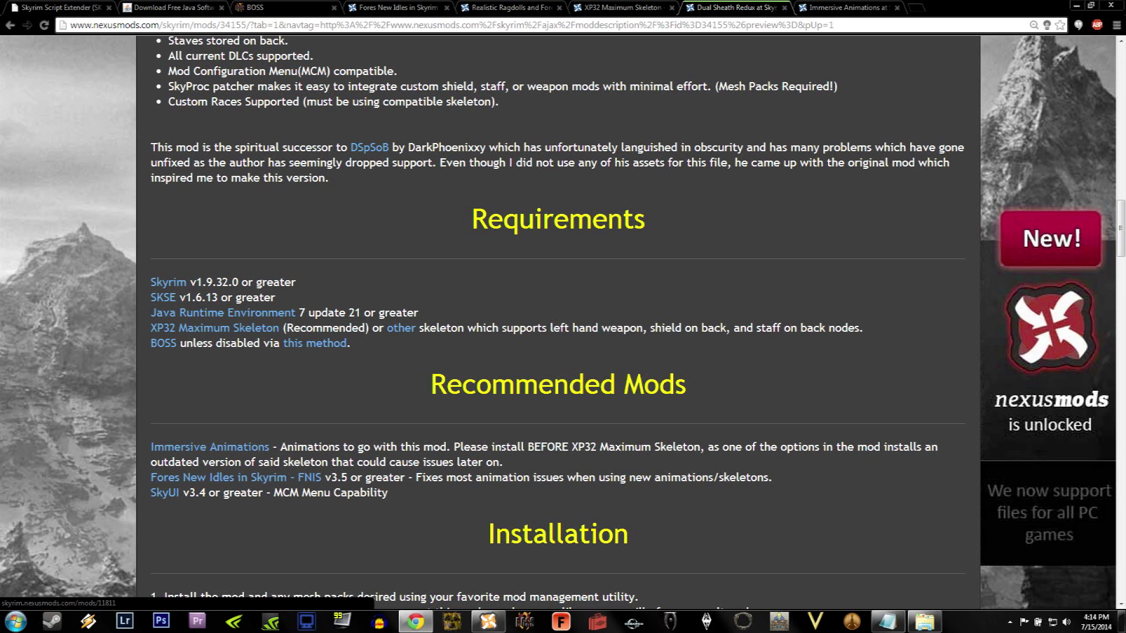
{"action": "left_click_drag", "start_coordinate": [414, 477], "coordinate": [780, 492]}
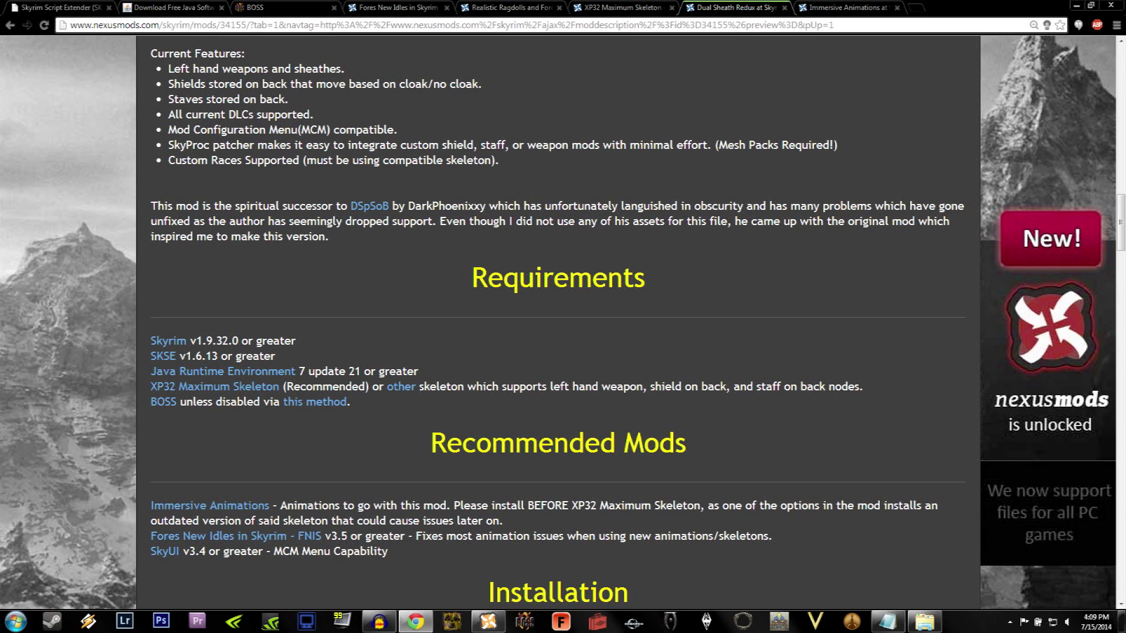
{"action": "left_click", "coordinate": [156, 355]}
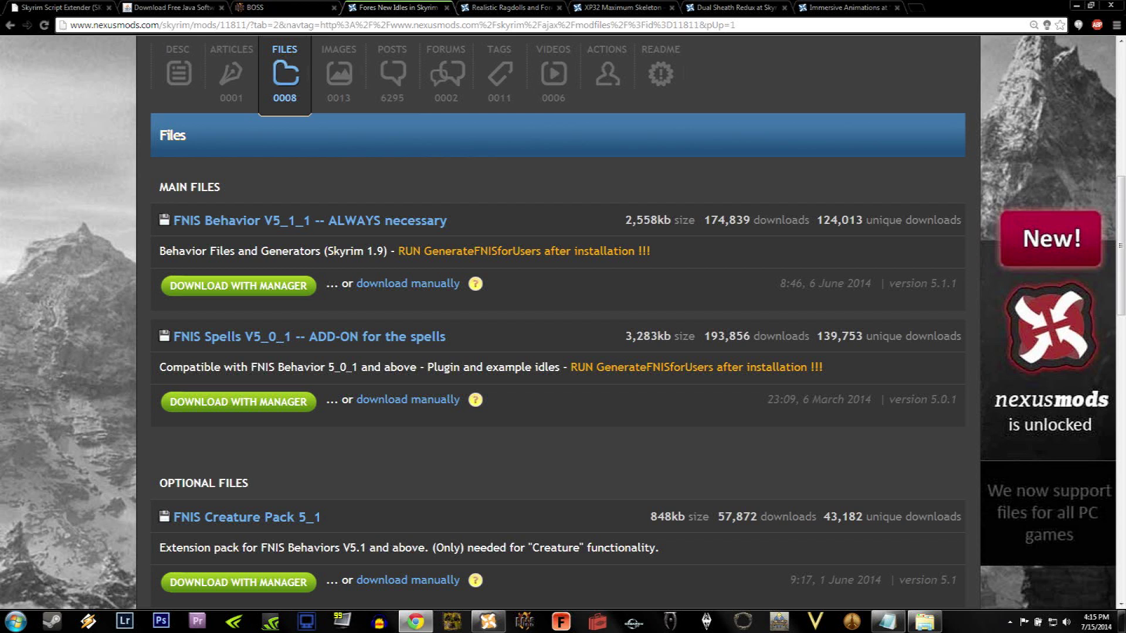
{"action": "left_click_drag", "start_coordinate": [567, 367], "coordinate": [808, 367]}
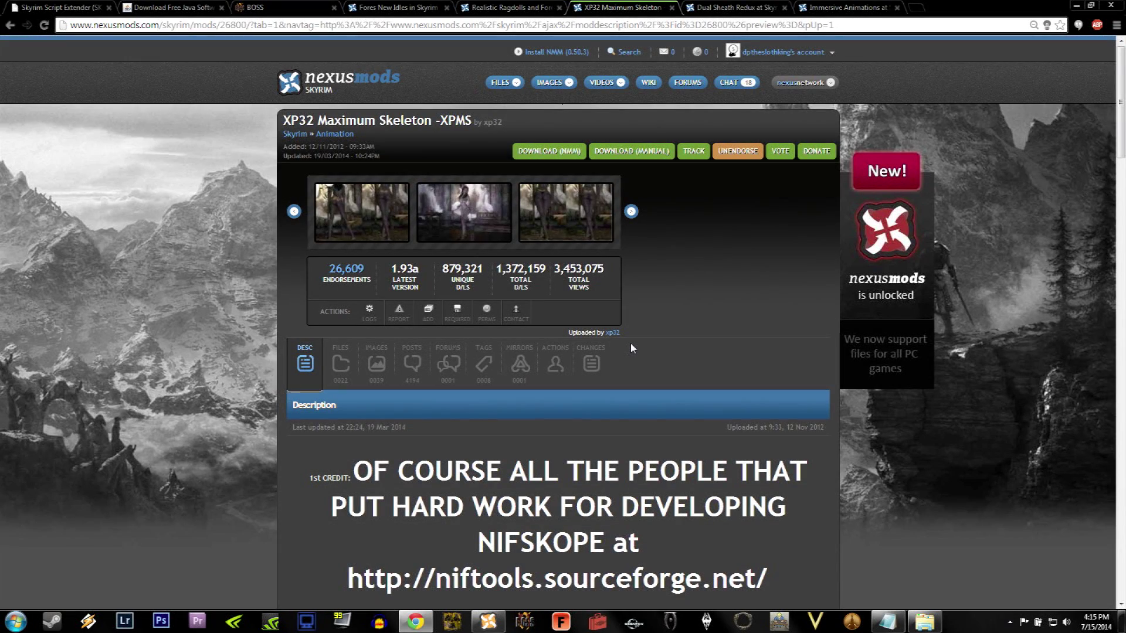
Review the main download files offered for the Realistic Ragdolls and Force mod
{"action": "mouse_move", "coordinate": [458, 211]}
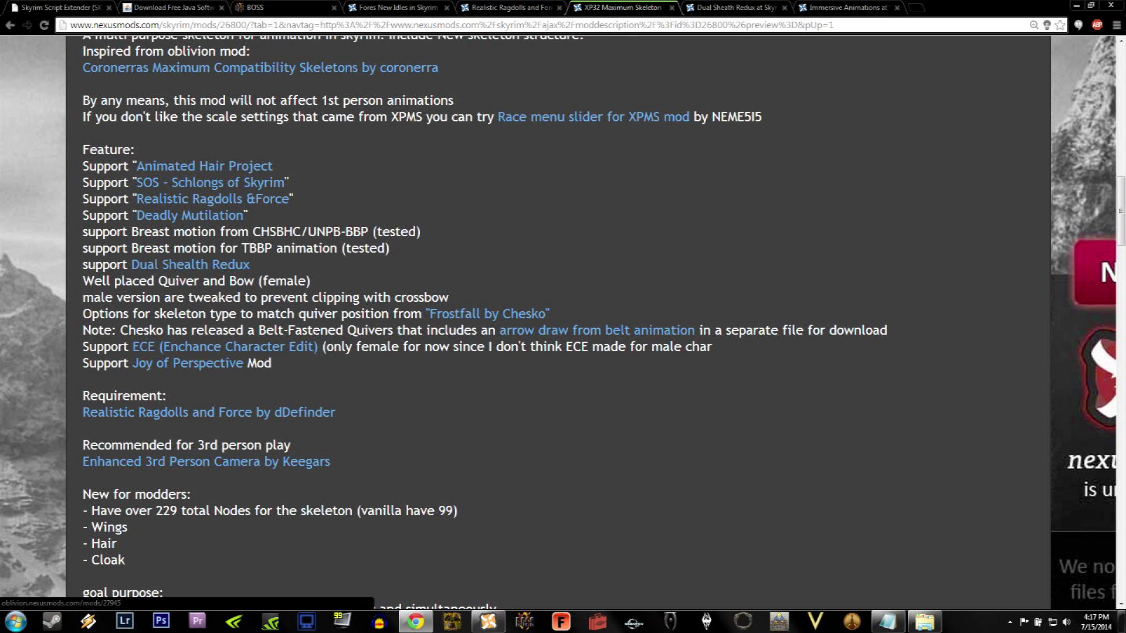
{"action": "left_click", "coordinate": [510, 7]}
{"action": "scroll", "coordinate": [391, 326], "scroll_direction": "down", "scroll_amount": 7}
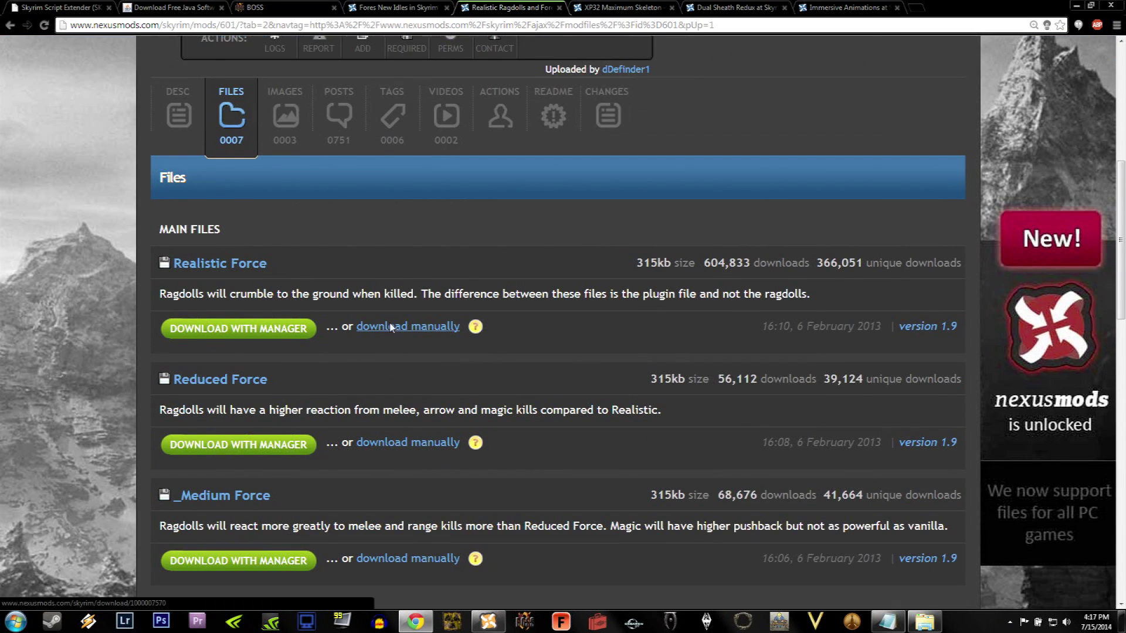
{"action": "scroll", "coordinate": [390, 327], "scroll_direction": "down", "scroll_amount": 1}
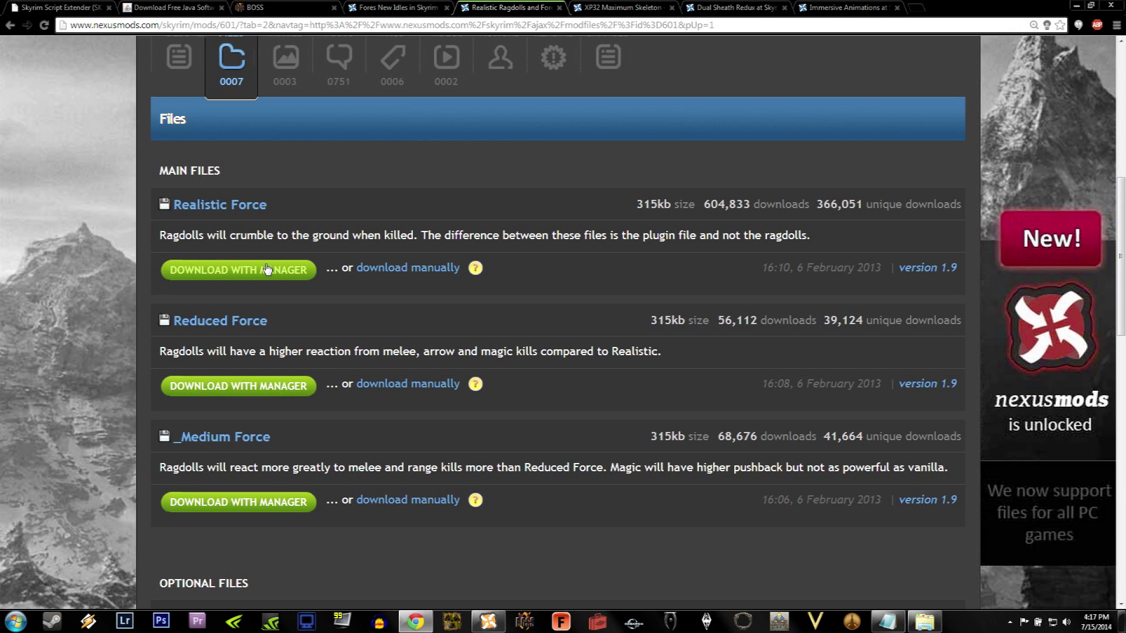
Open the file list of the XP32 Maximum Skeleton mod and review the XPMS 1-93a NMM-BAIN installer entry
{"action": "left_click", "coordinate": [620, 8]}
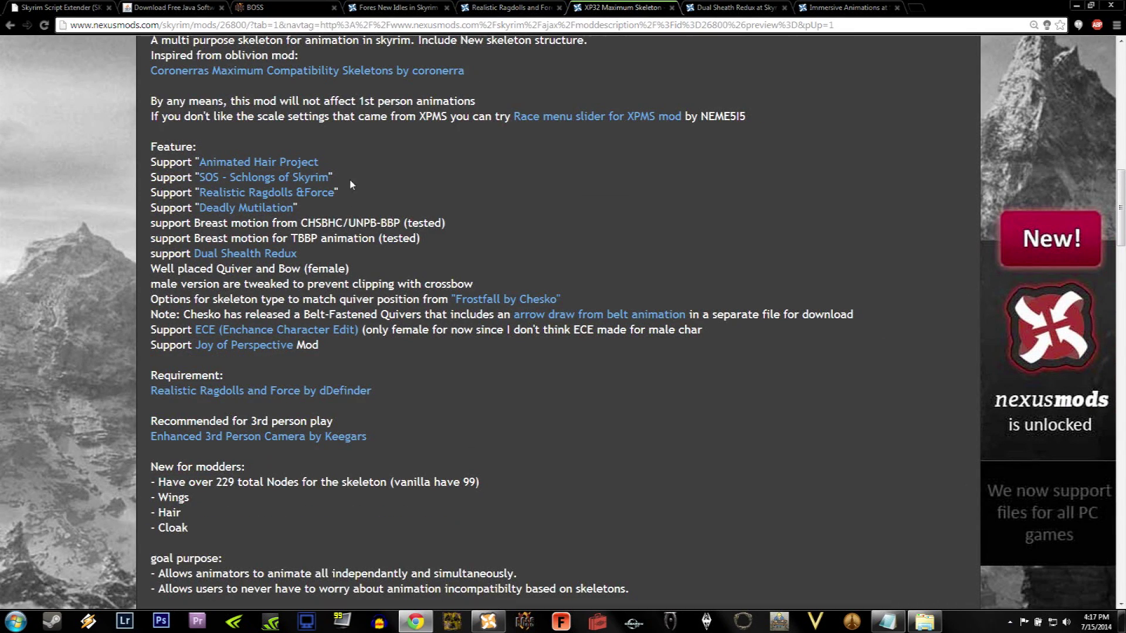
{"action": "scroll", "coordinate": [352, 185], "scroll_direction": "up", "scroll_amount": 10}
{"action": "left_click", "coordinate": [237, 289]}
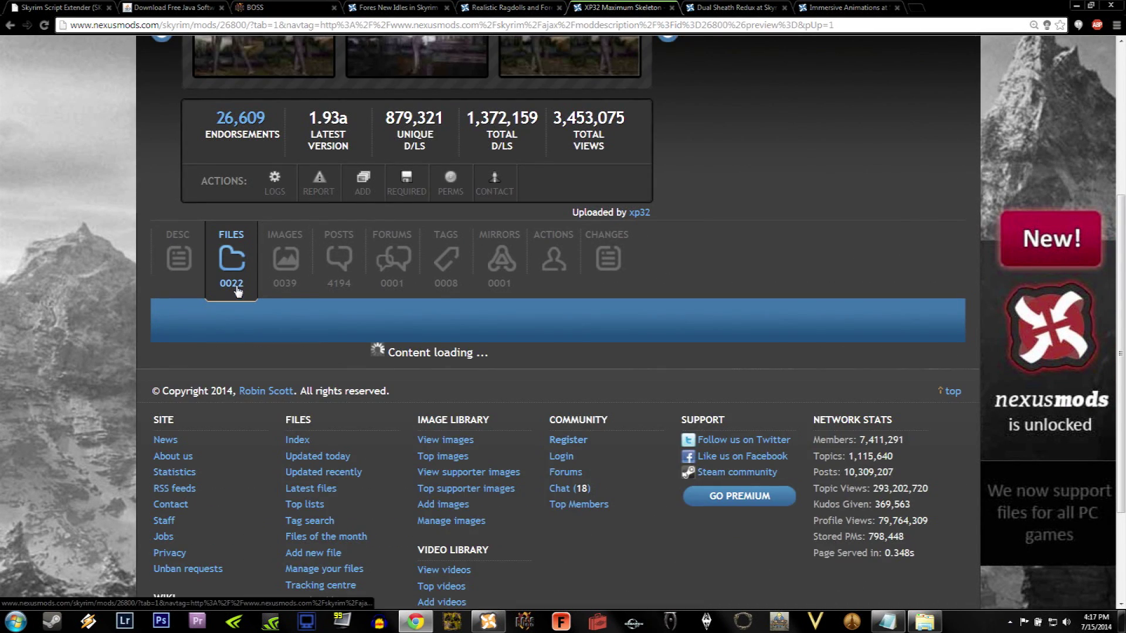
{"action": "scroll", "coordinate": [234, 284], "scroll_direction": "down", "scroll_amount": 4}
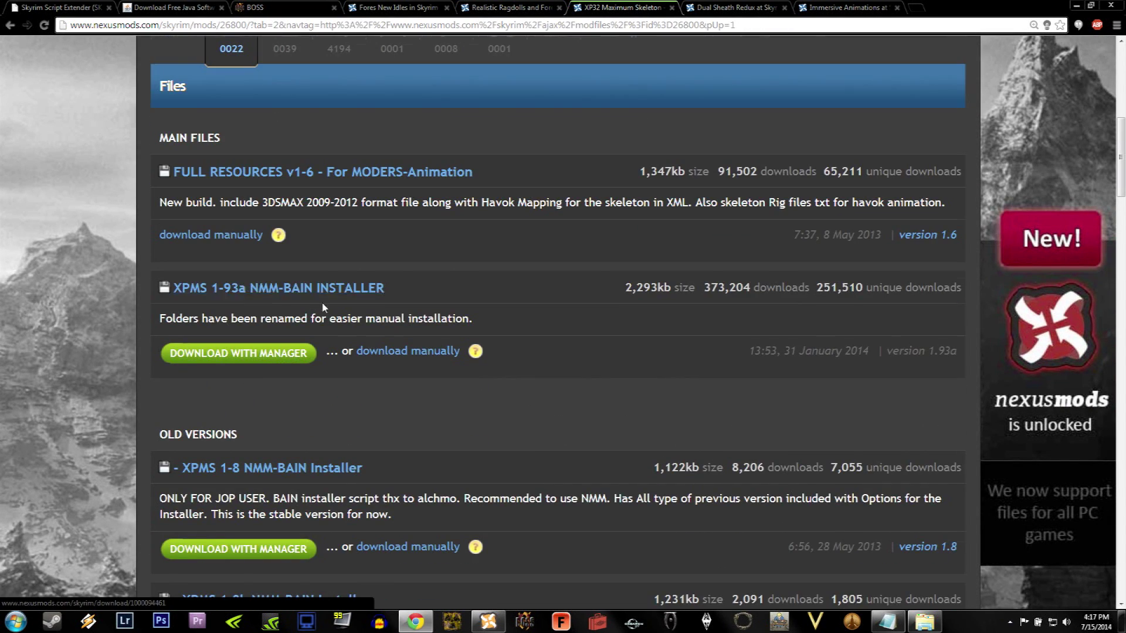
{"action": "scroll", "coordinate": [322, 302], "scroll_direction": "up", "scroll_amount": 1}
{"action": "scroll", "coordinate": [443, 363], "scroll_direction": "up", "scroll_amount": 1}
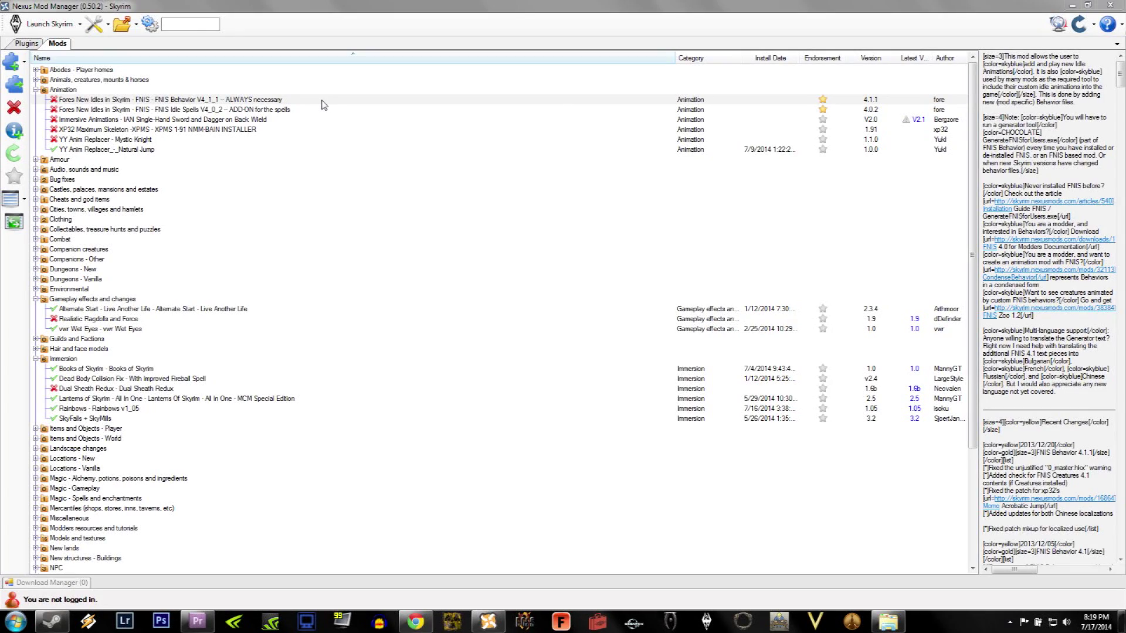
In Nexus Mod Manager, activate FNIS Behavior V4_1_1 and FNIS Idle Spells V4_0_2, installing the spells add-on normally instead of as an upgrade
{"action": "double_click", "coordinate": [322, 100]}
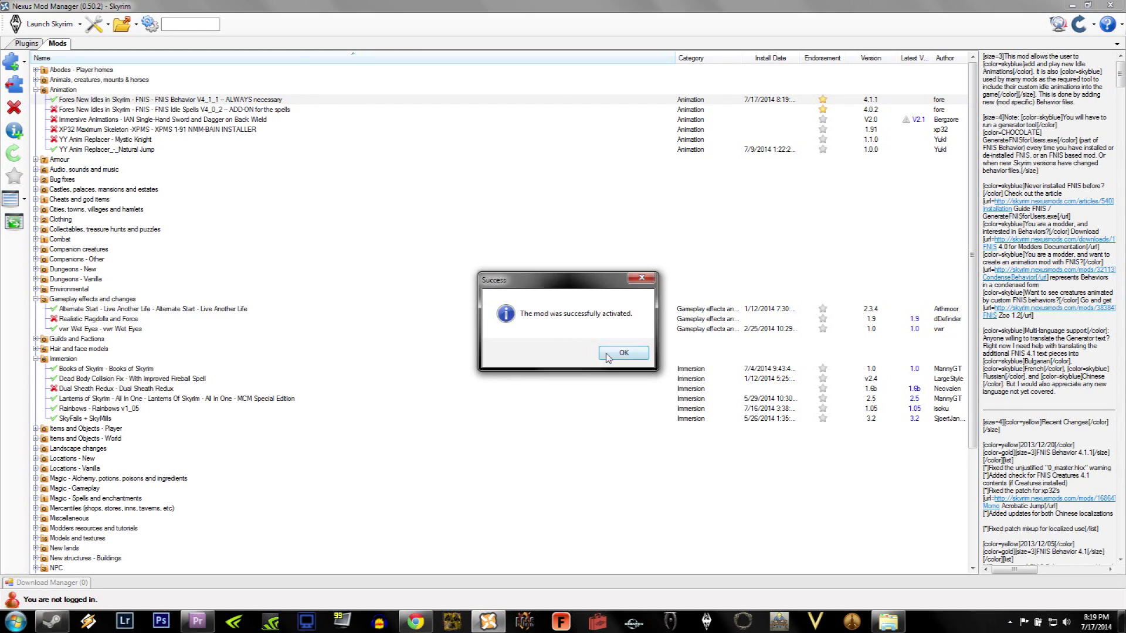
{"action": "left_click", "coordinate": [613, 355]}
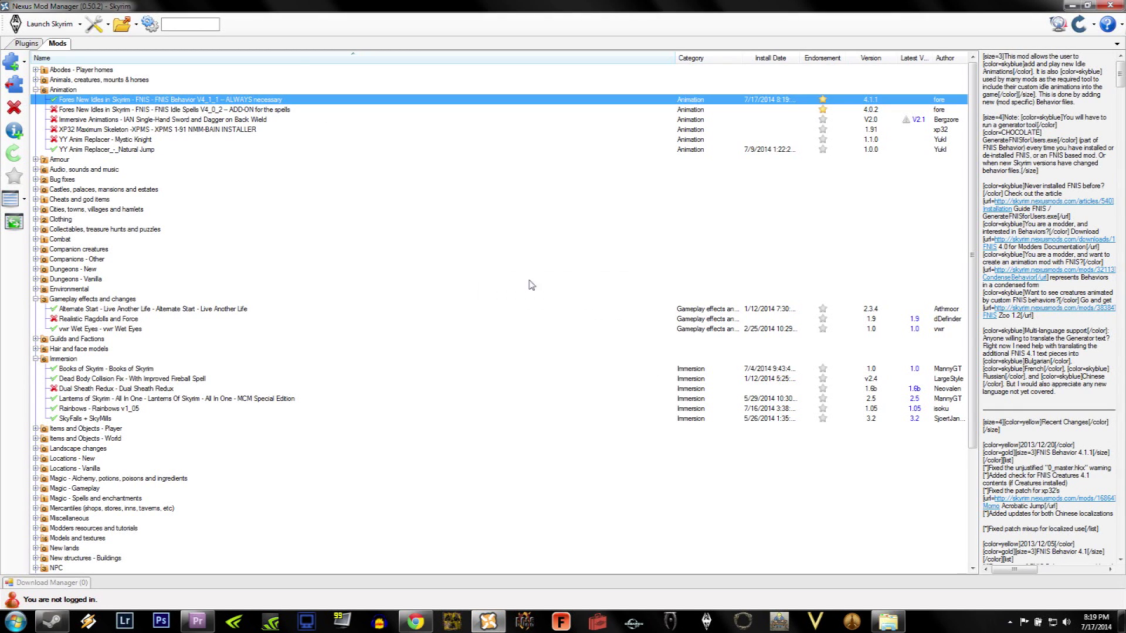
{"action": "double_click", "coordinate": [299, 111]}
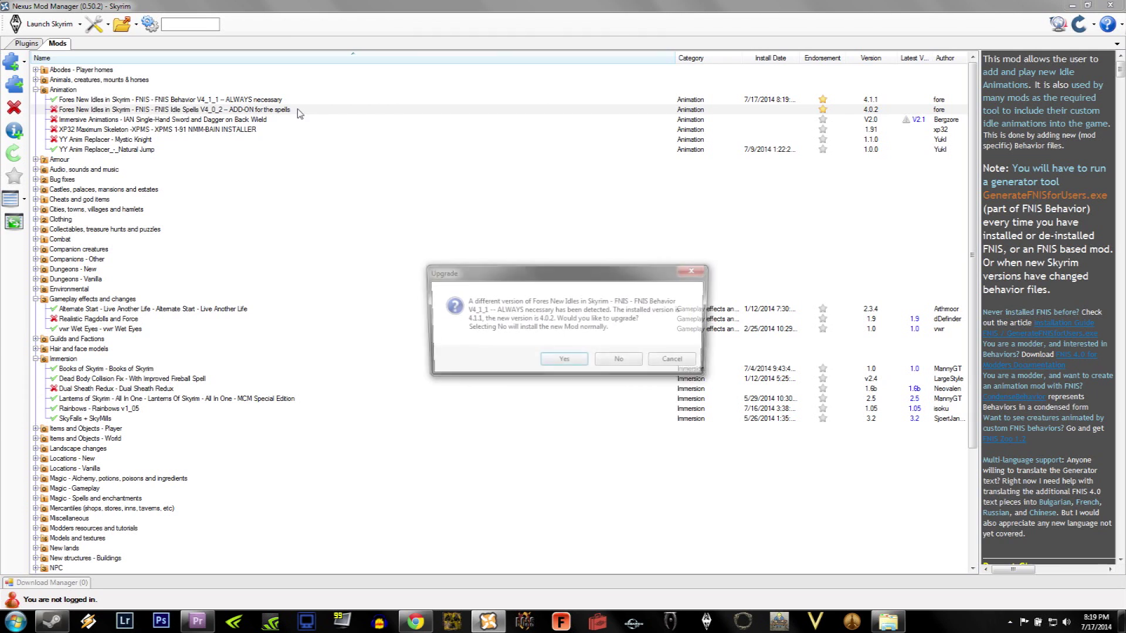
{"action": "left_click", "coordinate": [622, 362]}
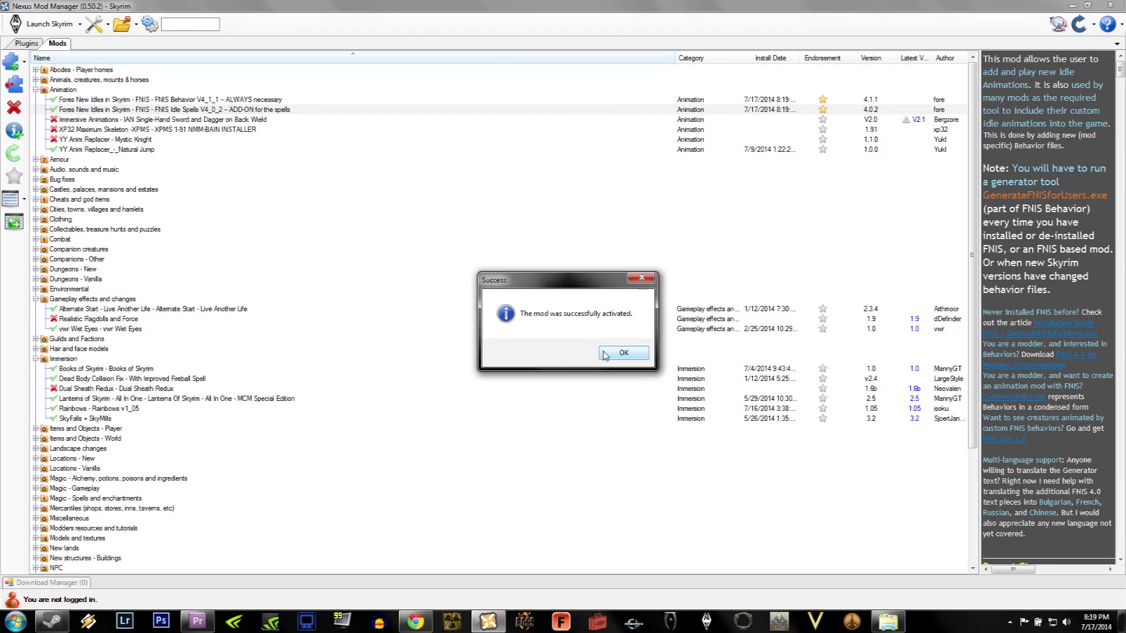
{"action": "left_click", "coordinate": [622, 353]}
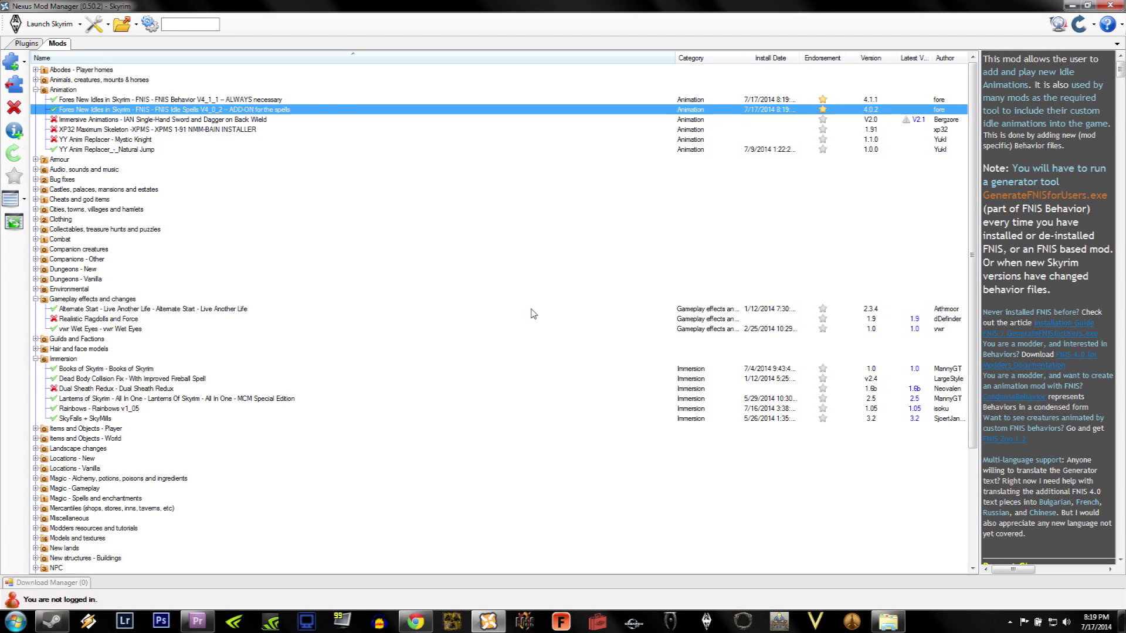
Activate the Realistic Ragdolls and Force mod under Gameplay effects and changes
{"action": "left_click", "coordinate": [138, 320]}
{"action": "double_click", "coordinate": [139, 321]}
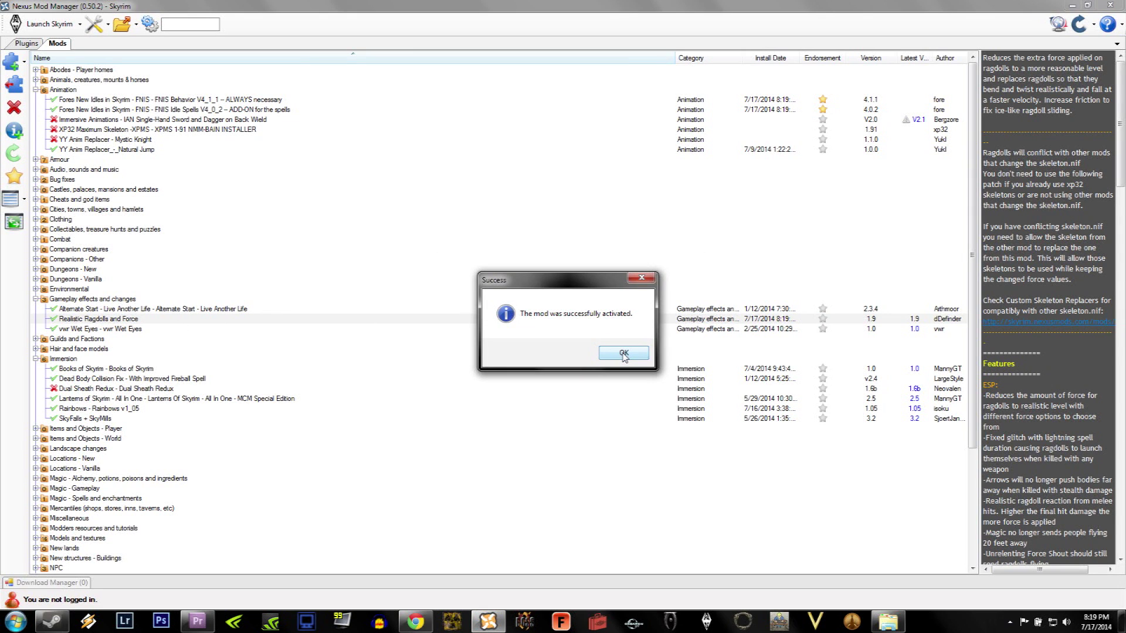
{"action": "left_click", "coordinate": [624, 354]}
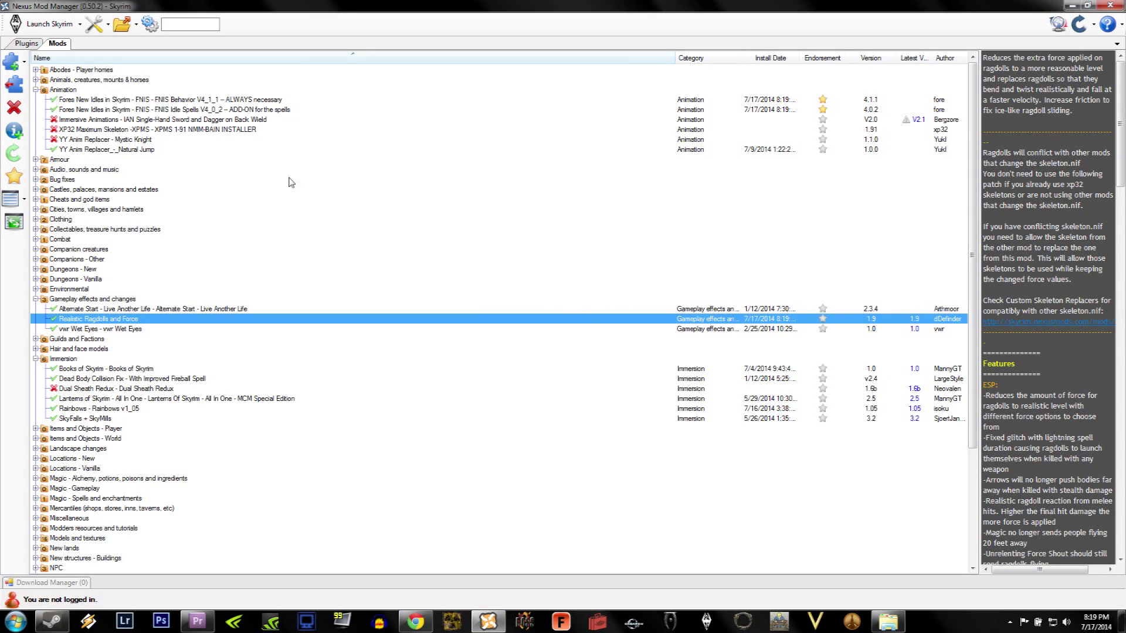
Start installing XP32 Maximum Skeleton with XPMS Default bow and quiver placement, NO for Joy of Perspective, and no left-hip bolt quiver
{"action": "left_click", "coordinate": [254, 129]}
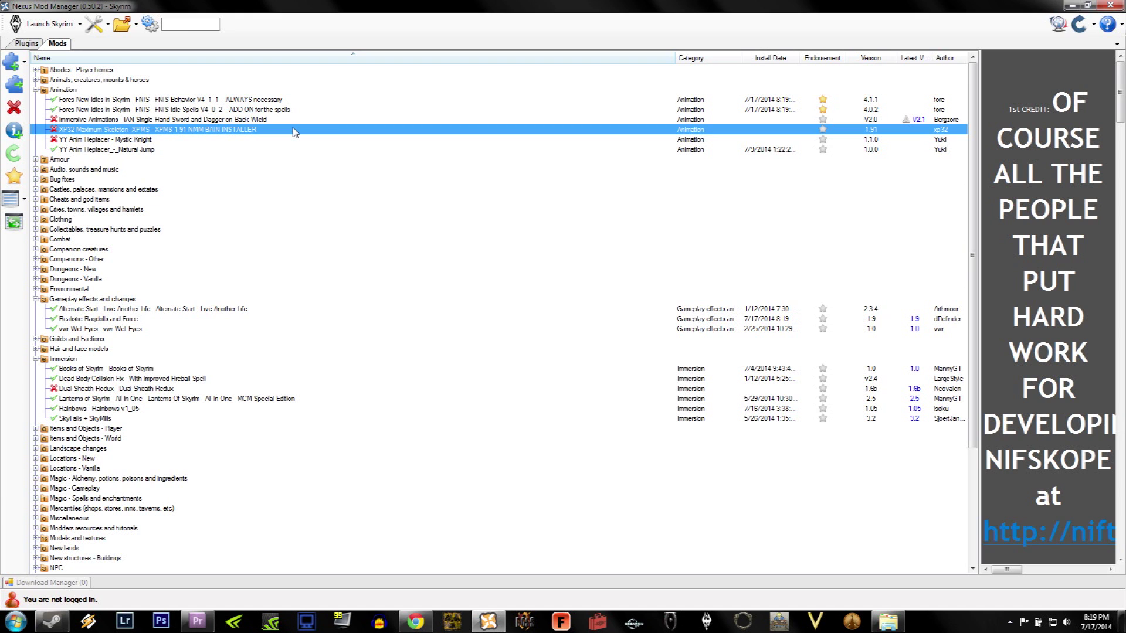
{"action": "double_click", "coordinate": [295, 130]}
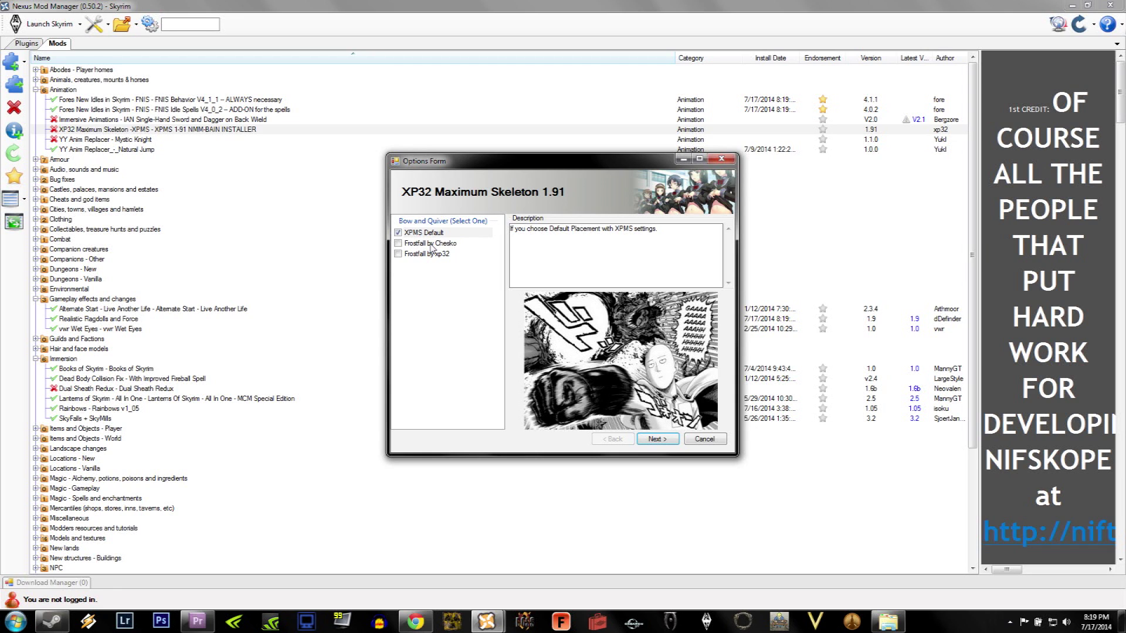
{"action": "left_click", "coordinate": [431, 244]}
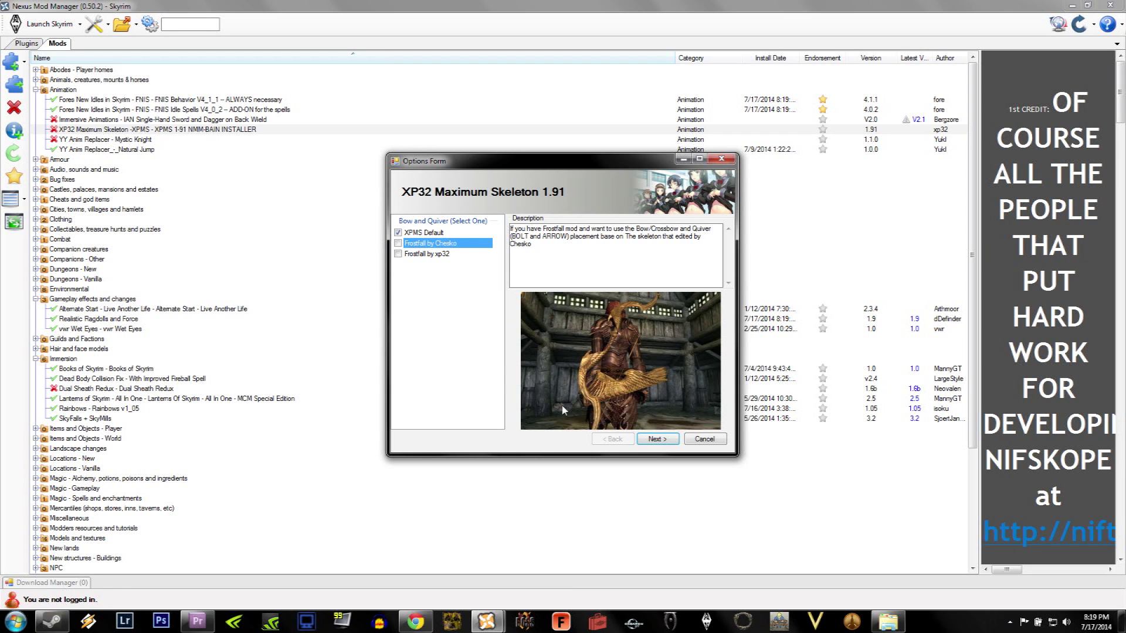
{"action": "left_click", "coordinate": [440, 233]}
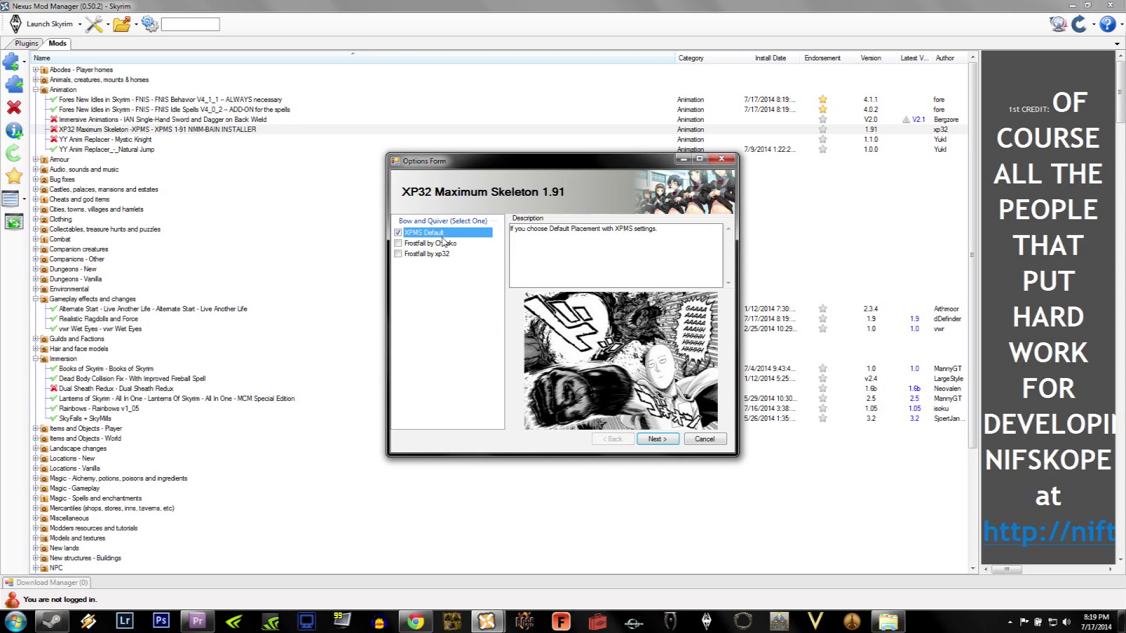
{"action": "left_click", "coordinate": [657, 440]}
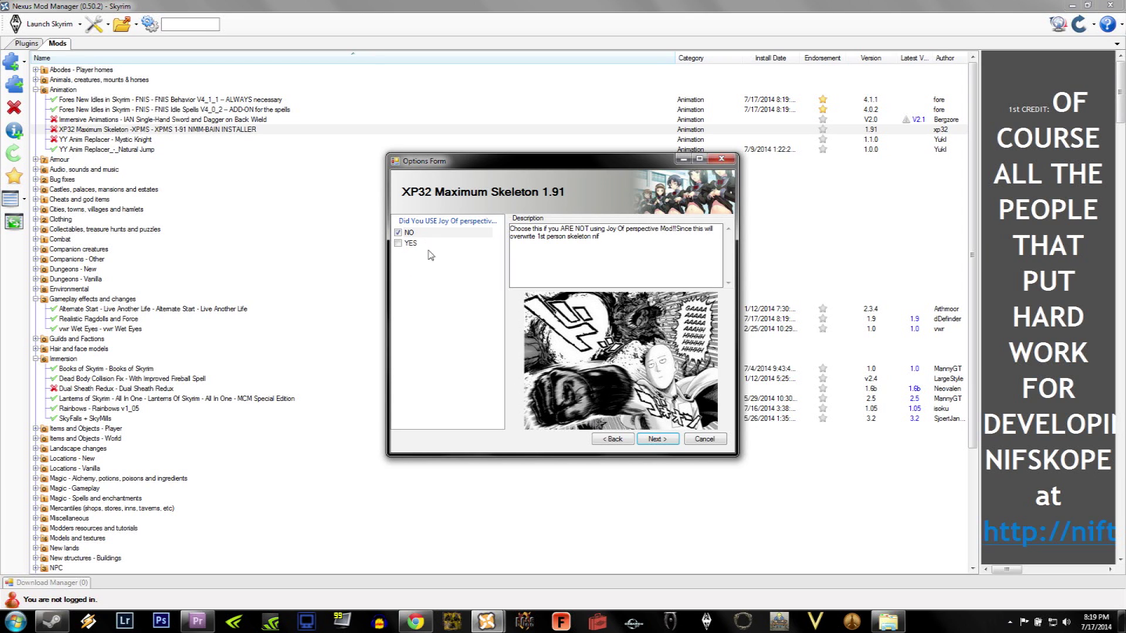
{"action": "left_click", "coordinate": [657, 440]}
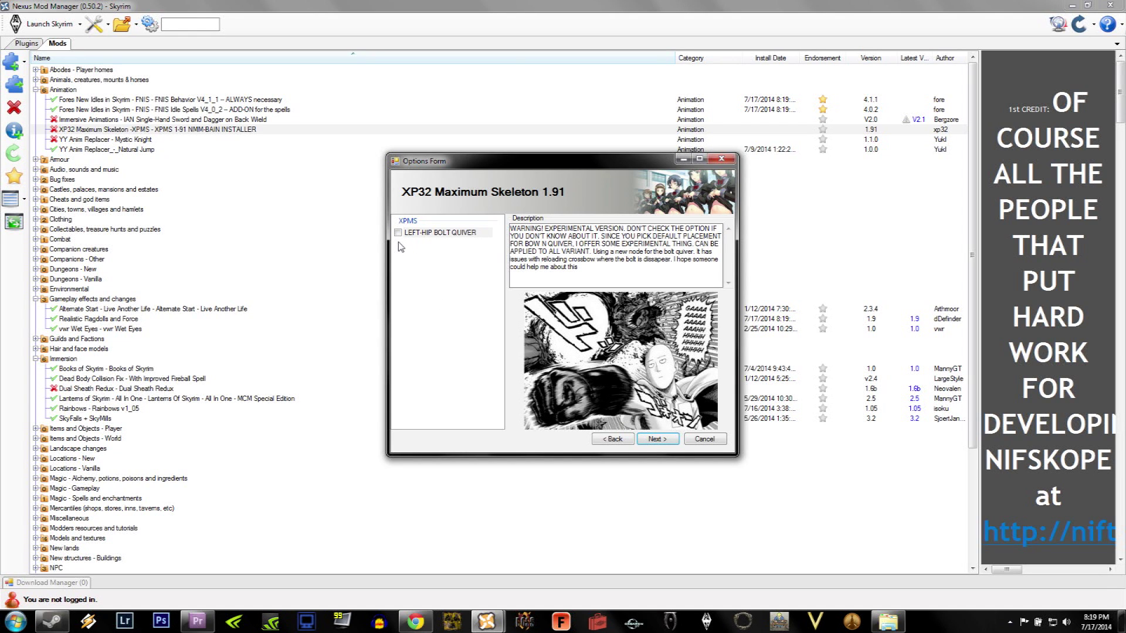
{"action": "left_click", "coordinate": [657, 440]}
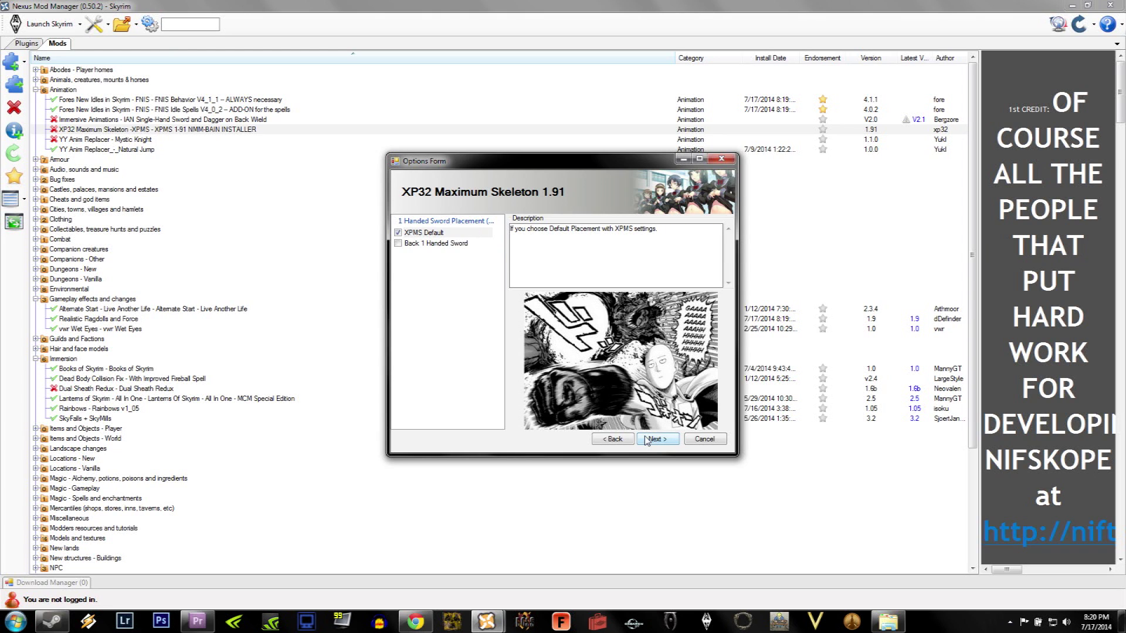
Set the one-handed sword placement to Back 1 Handed Sword and include the 1H equip animation
{"action": "left_click", "coordinate": [399, 244]}
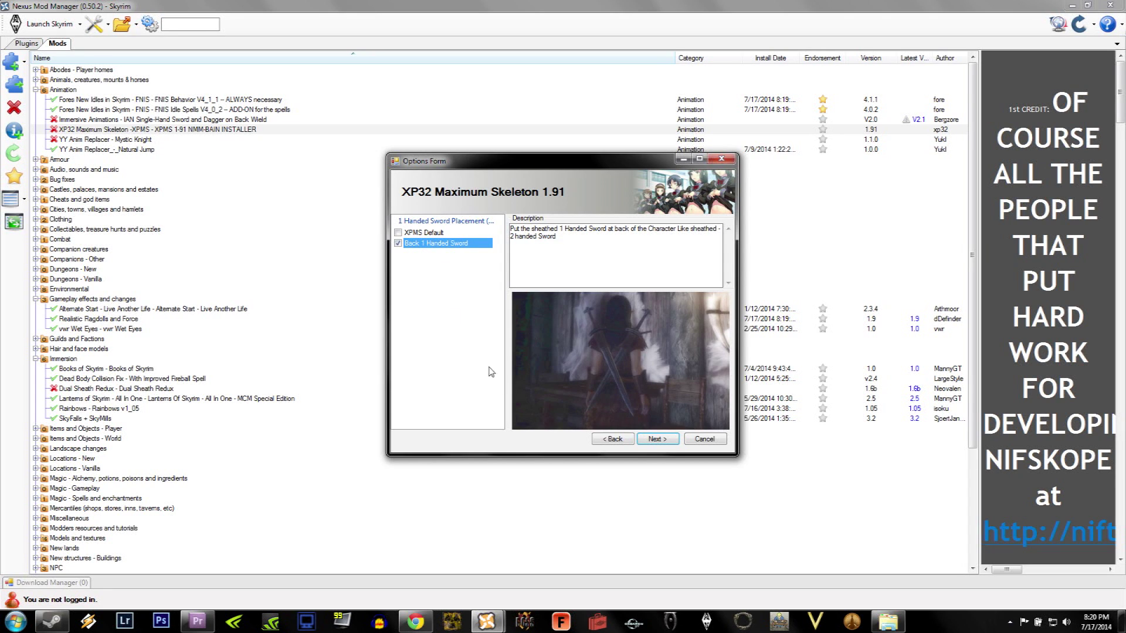
{"action": "left_click", "coordinate": [657, 439]}
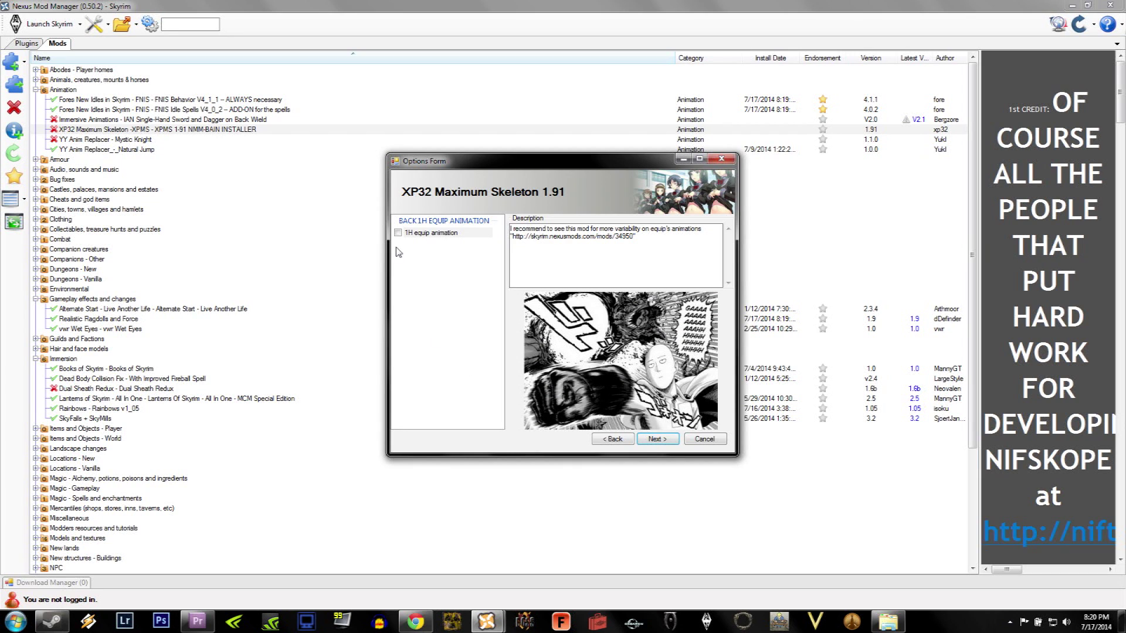
{"action": "left_click", "coordinate": [398, 233]}
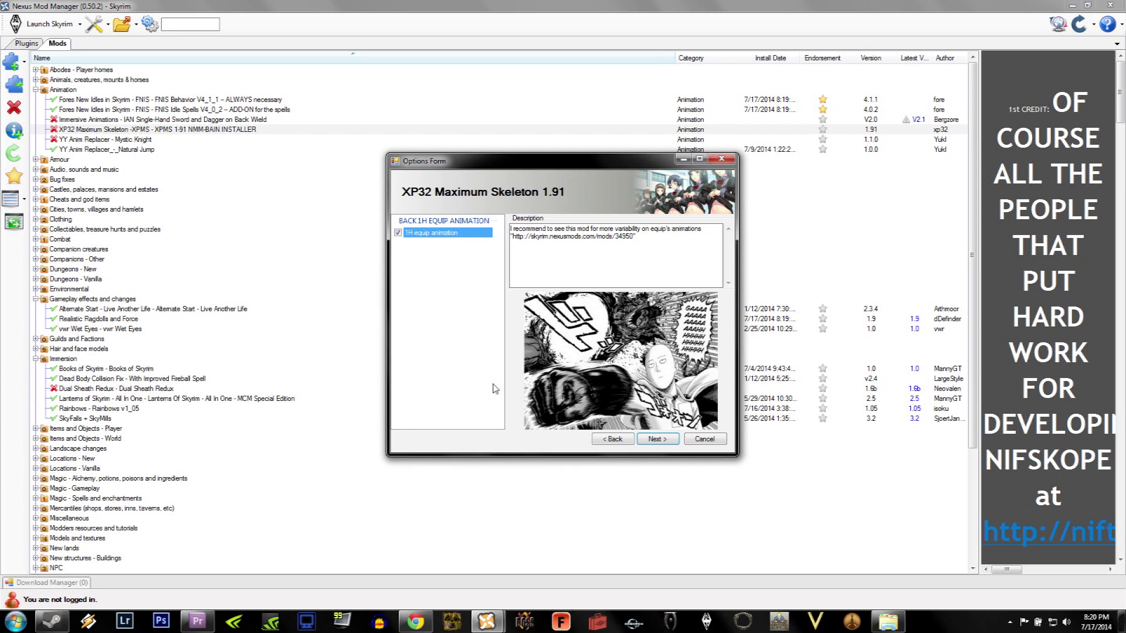
{"action": "left_click", "coordinate": [658, 440]}
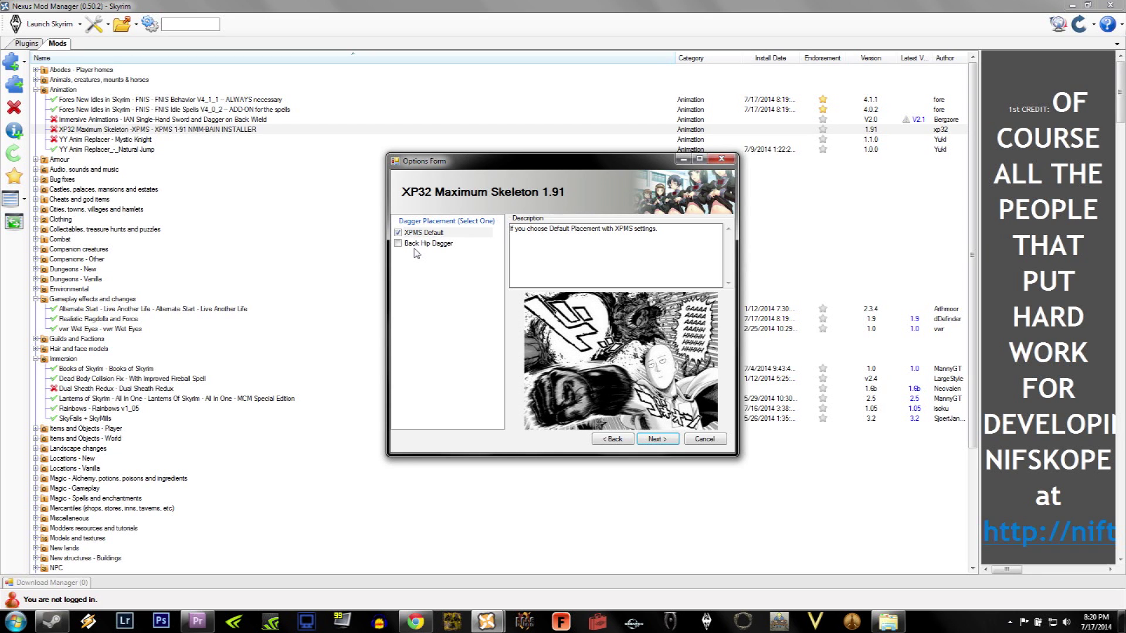
Set the dagger placement to Back Hip Dagger and include its equip animation
{"action": "mouse_move", "coordinate": [427, 247]}
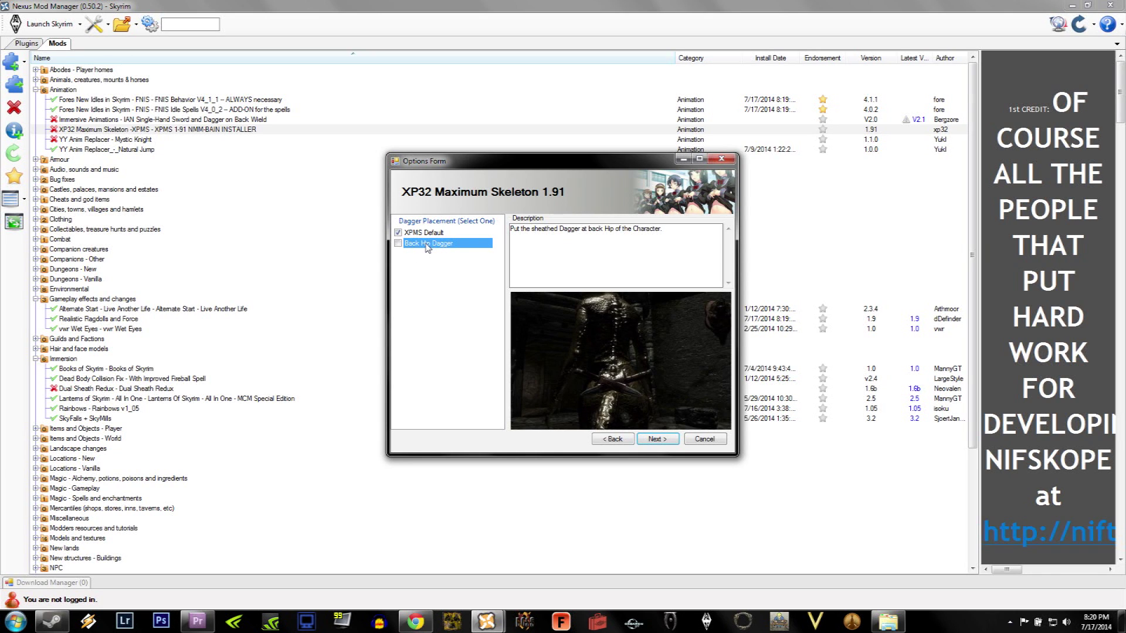
{"action": "left_click", "coordinate": [398, 243]}
{"action": "left_click", "coordinate": [653, 440]}
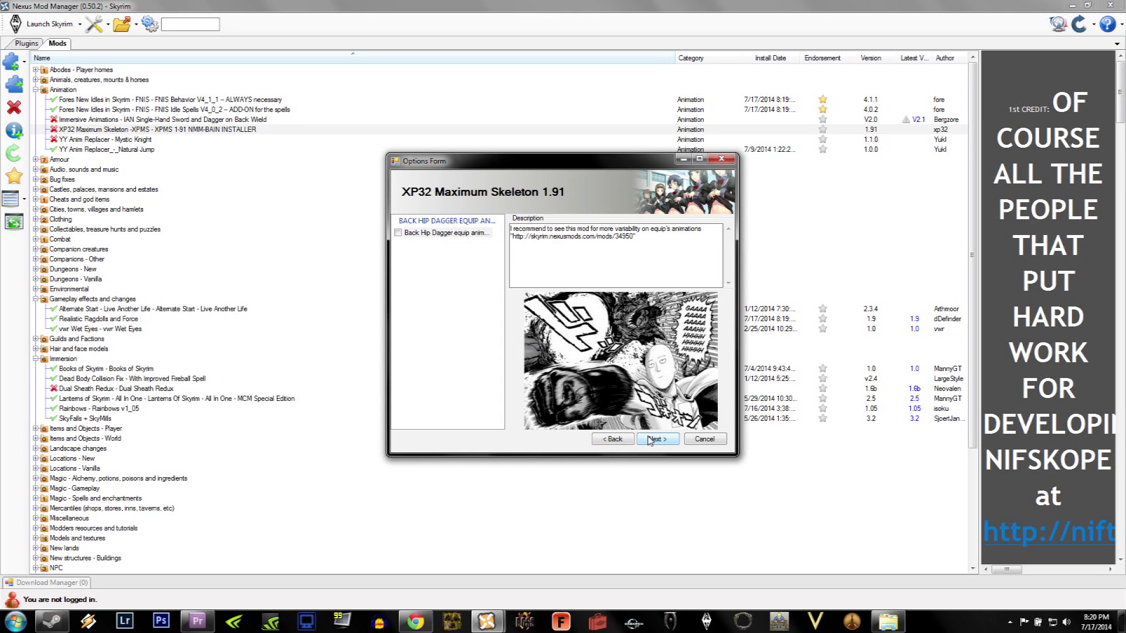
{"action": "left_click", "coordinate": [399, 233]}
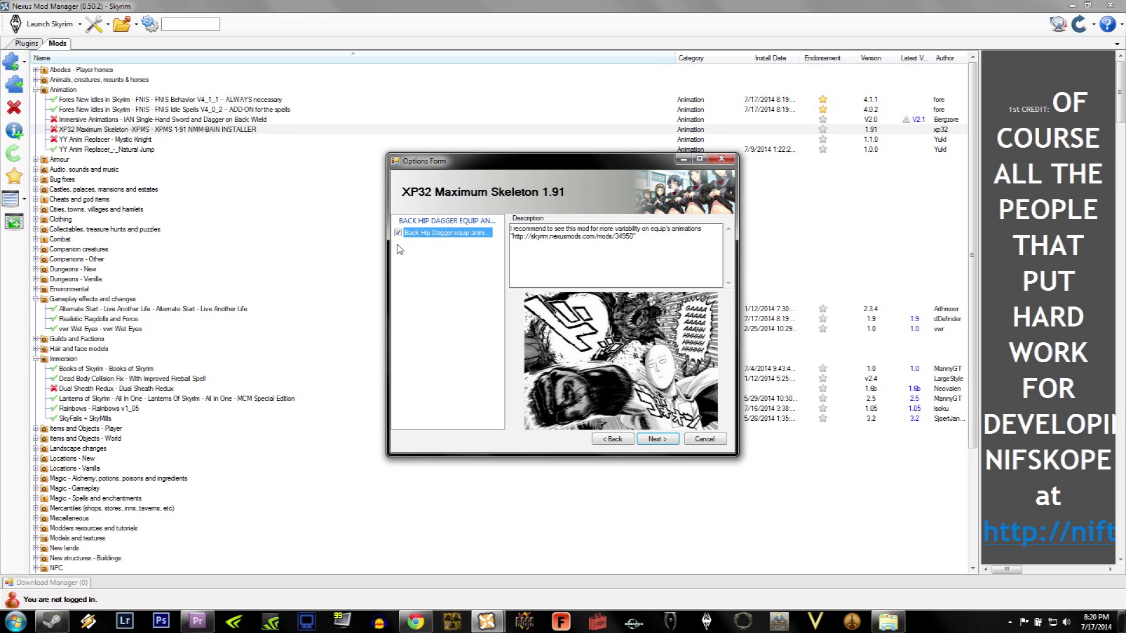
{"action": "left_click", "coordinate": [656, 440]}
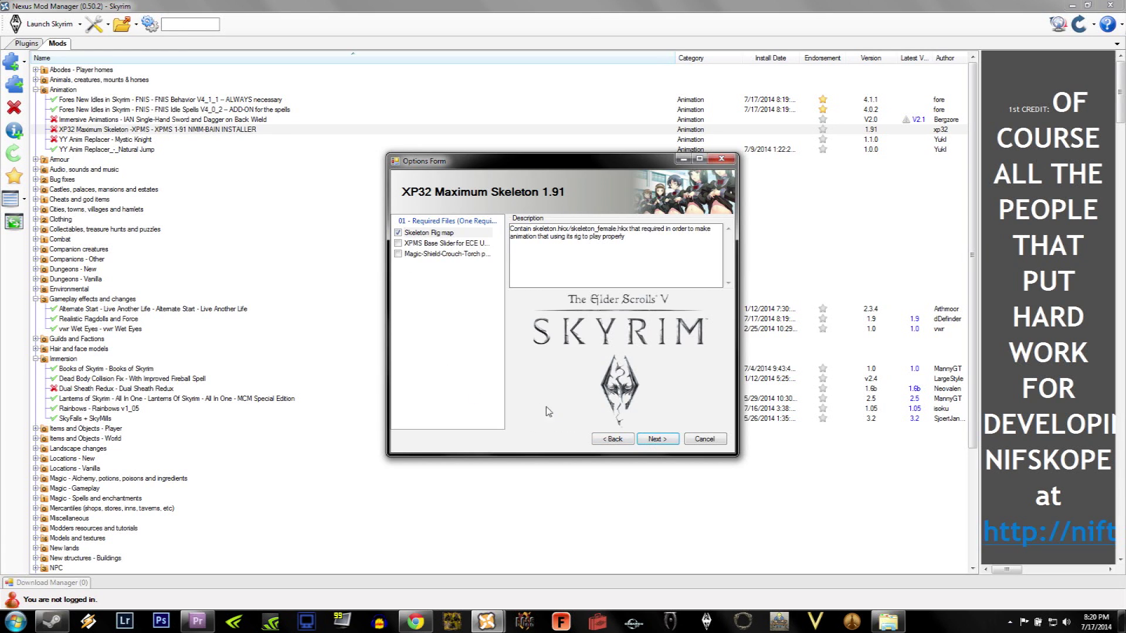
Keep only Skeleton Rig map among the required files and finish installing XP32 Maximum Skeleton, overwriting all conflicting files
{"action": "left_click", "coordinate": [444, 258]}
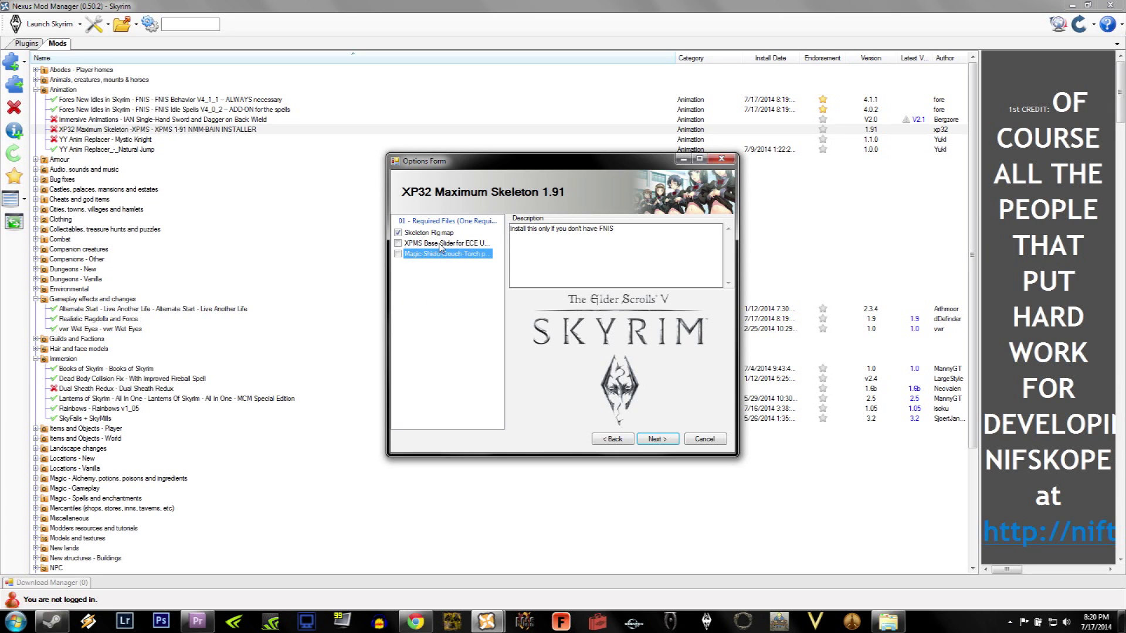
{"action": "left_click", "coordinate": [440, 246]}
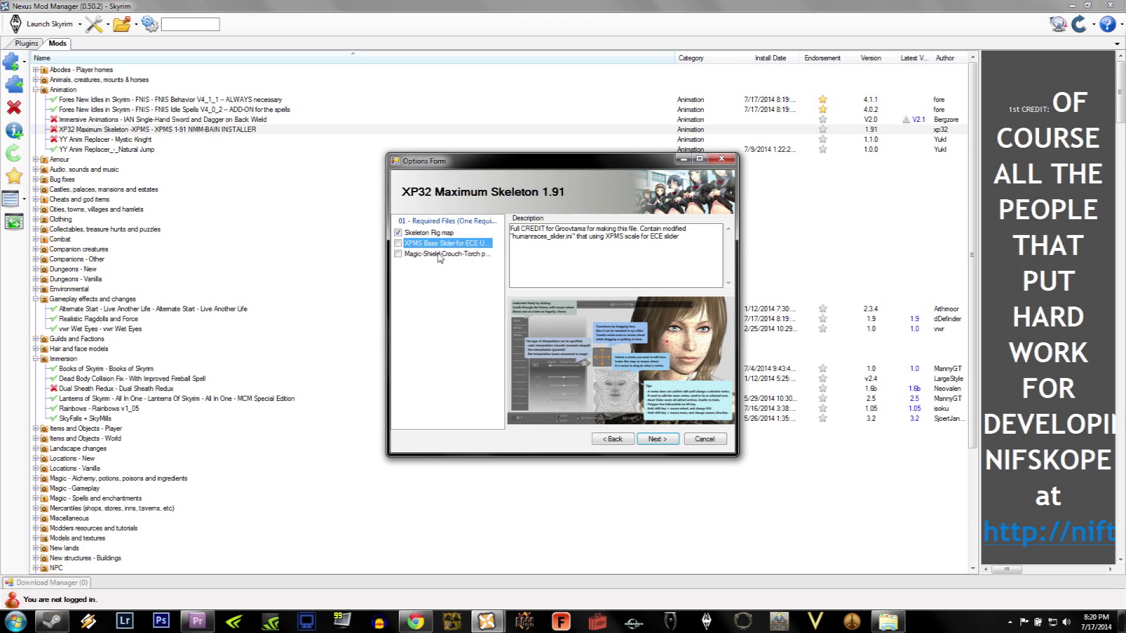
{"action": "left_click", "coordinate": [427, 235]}
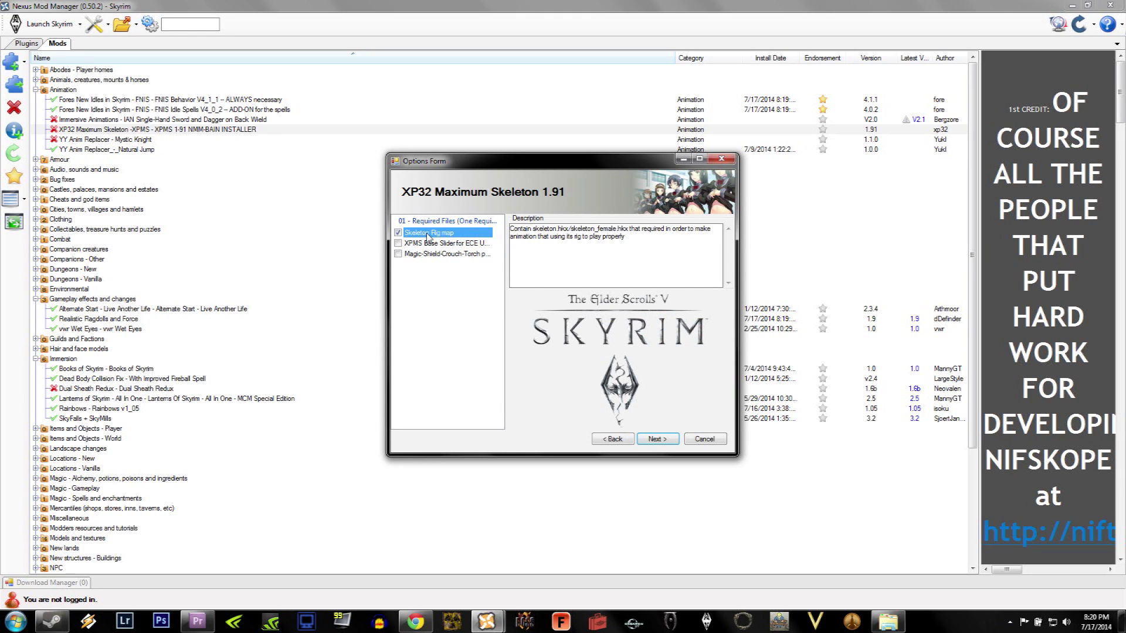
{"action": "left_click", "coordinate": [664, 442]}
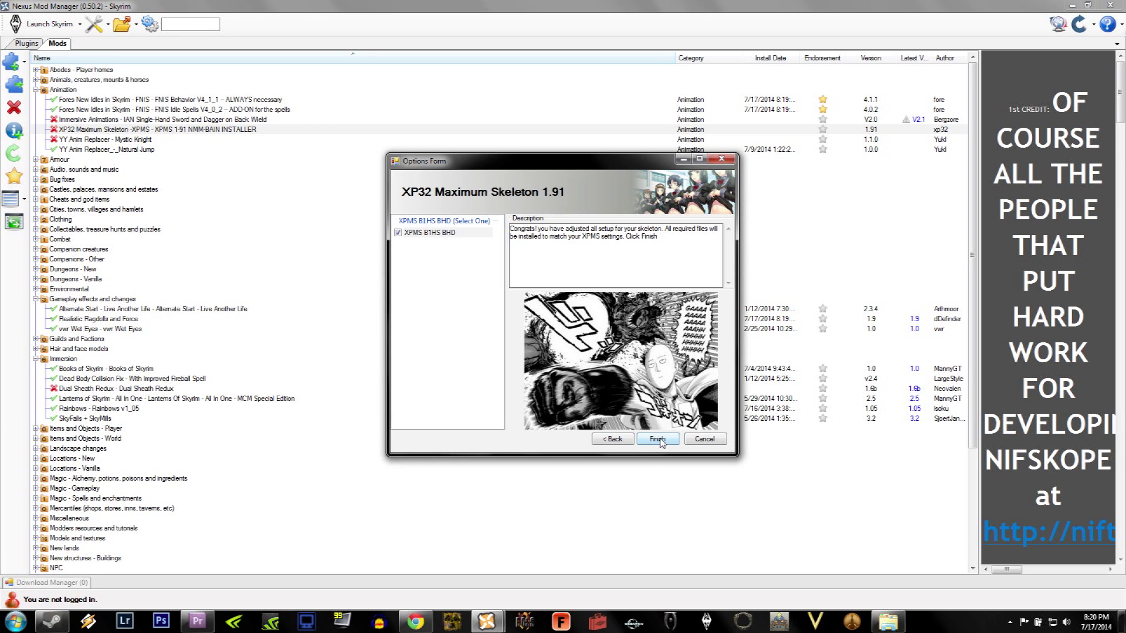
{"action": "left_click", "coordinate": [658, 440]}
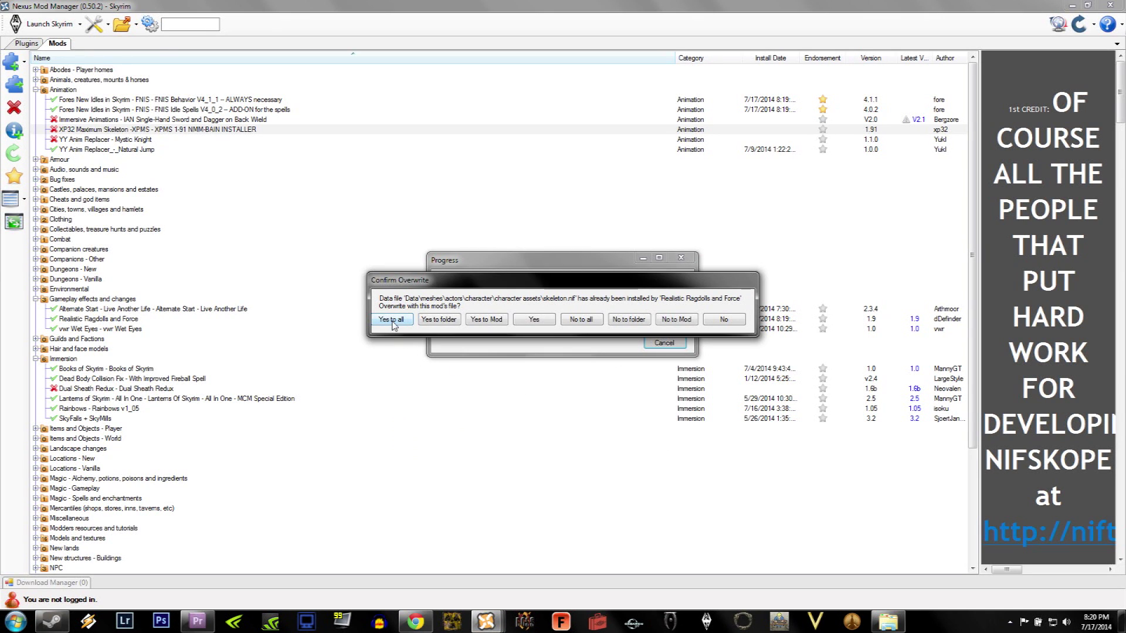
{"action": "left_click", "coordinate": [392, 320]}
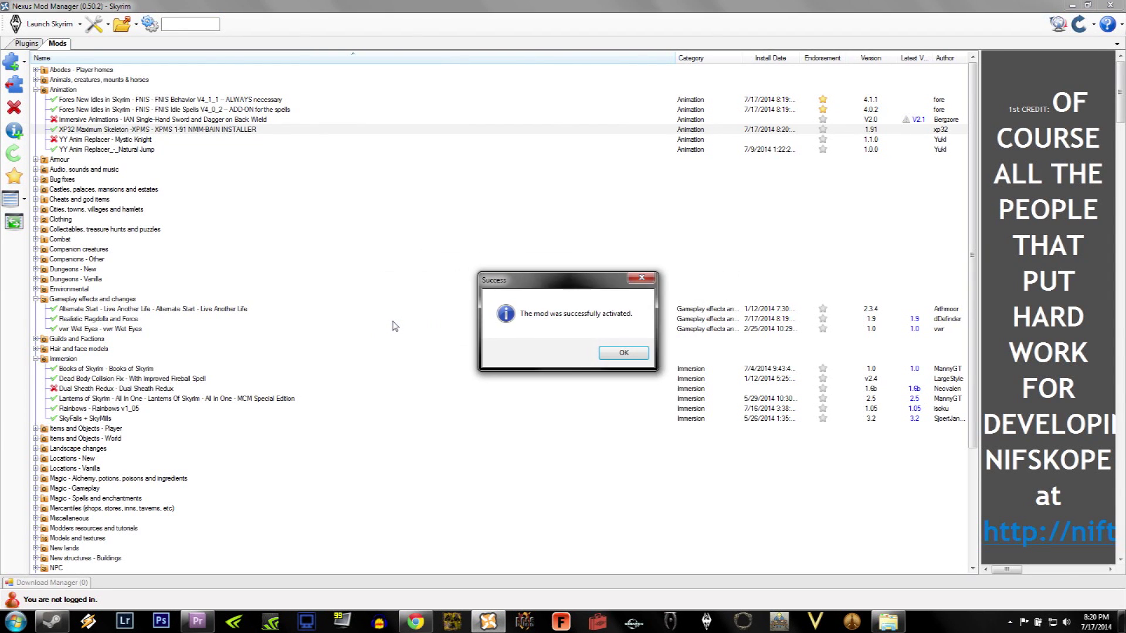
{"action": "left_click", "coordinate": [624, 355]}
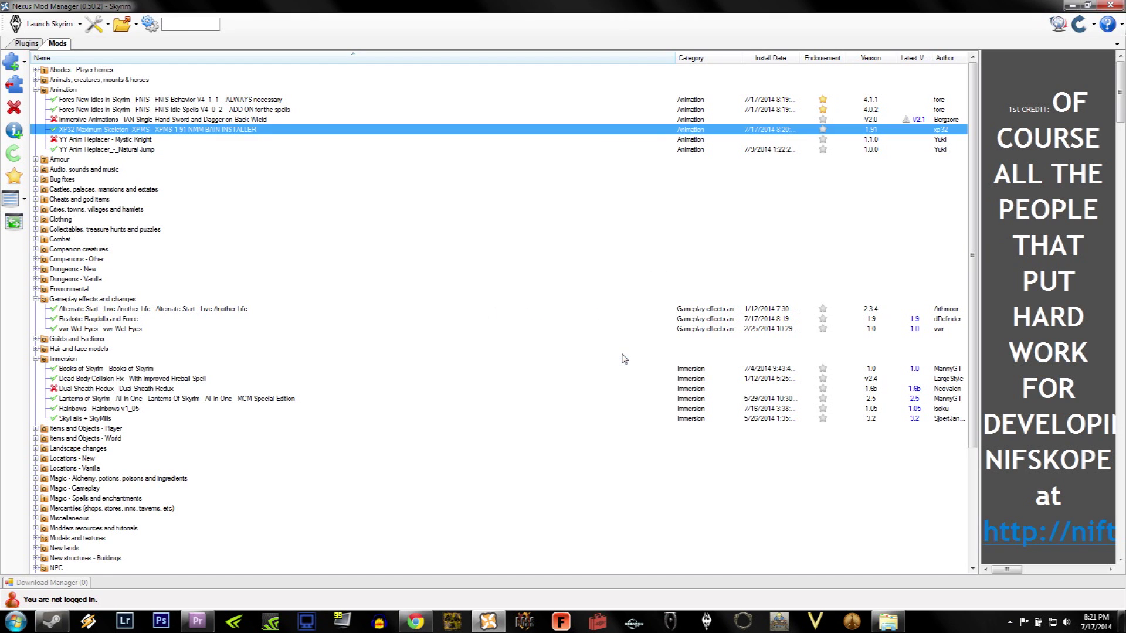
Activate the Dual Sheath Redux mod in the Immersion category
{"action": "double_click", "coordinate": [217, 389]}
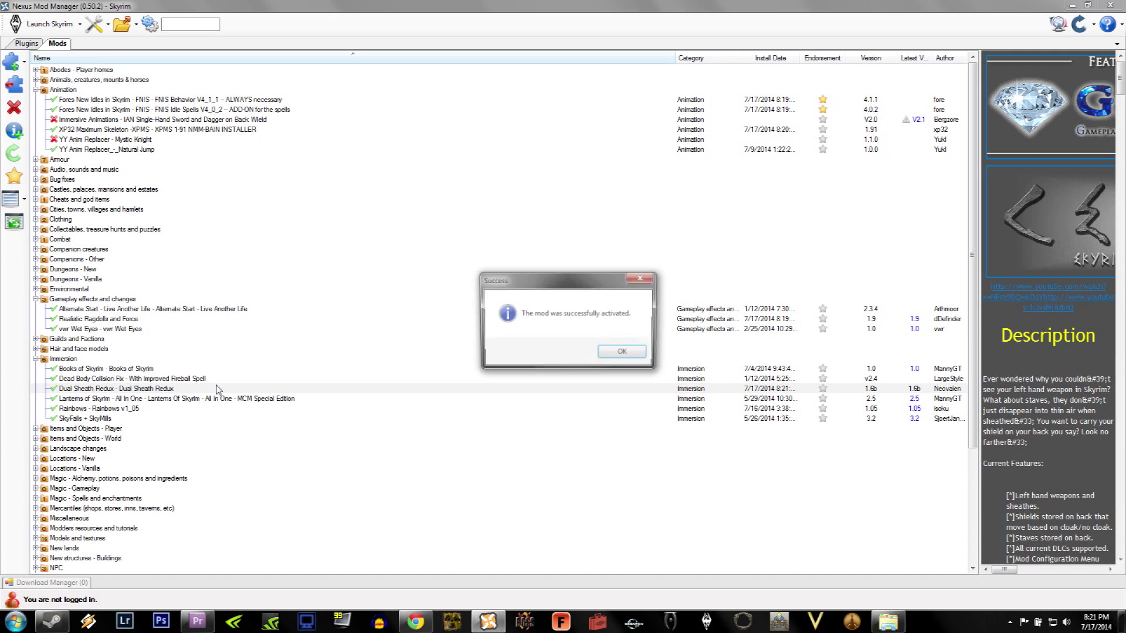
{"action": "left_click", "coordinate": [623, 353]}
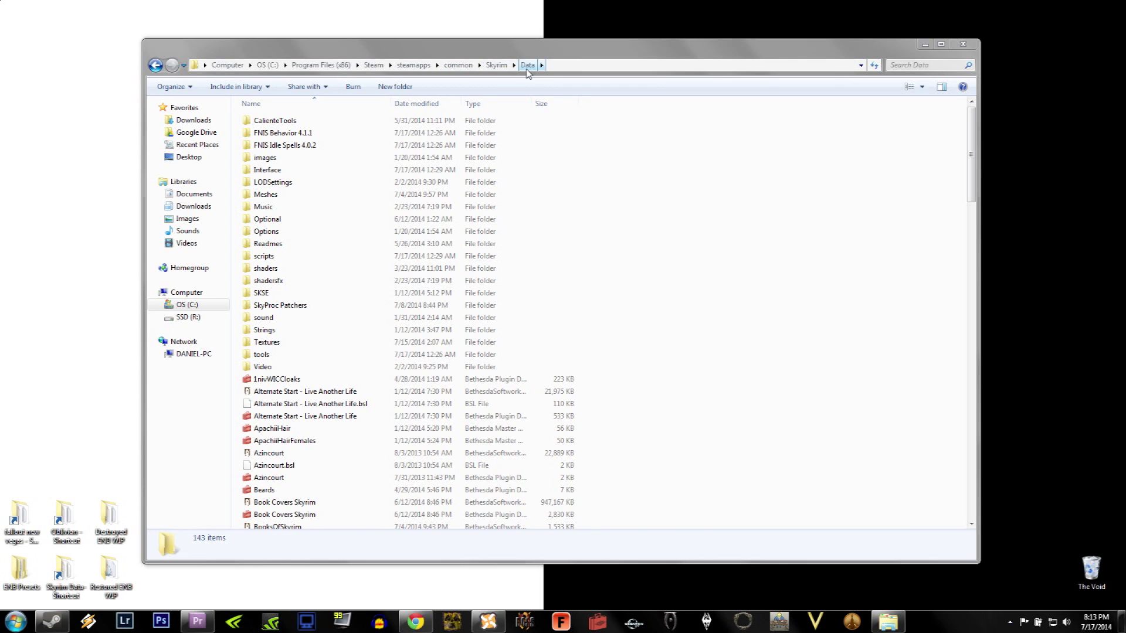
Launch the Dual Sheath Redux Patch executable jar from the SkyProc Patchers folder inside Skyrim's Data folder
{"action": "left_click", "coordinate": [317, 306]}
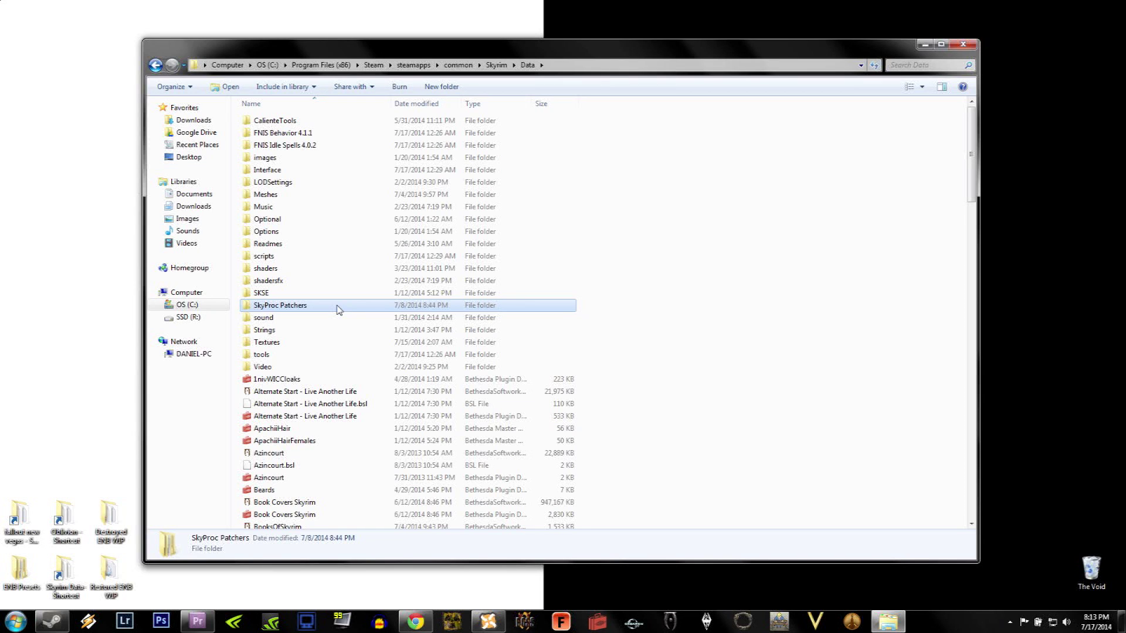
{"action": "double_click", "coordinate": [339, 307]}
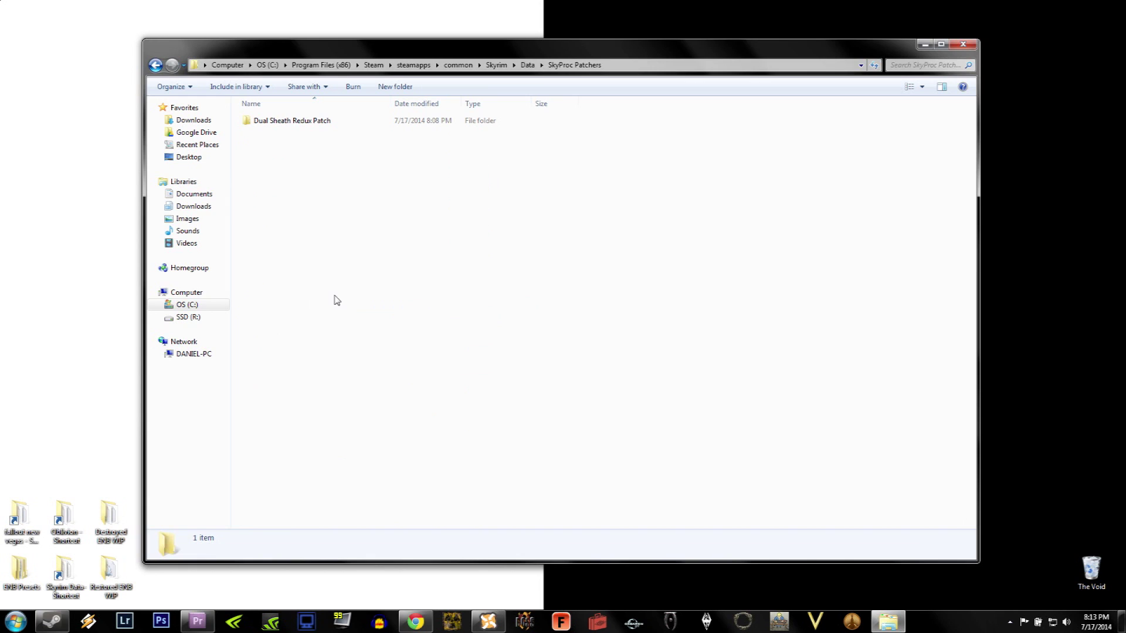
{"action": "double_click", "coordinate": [315, 121]}
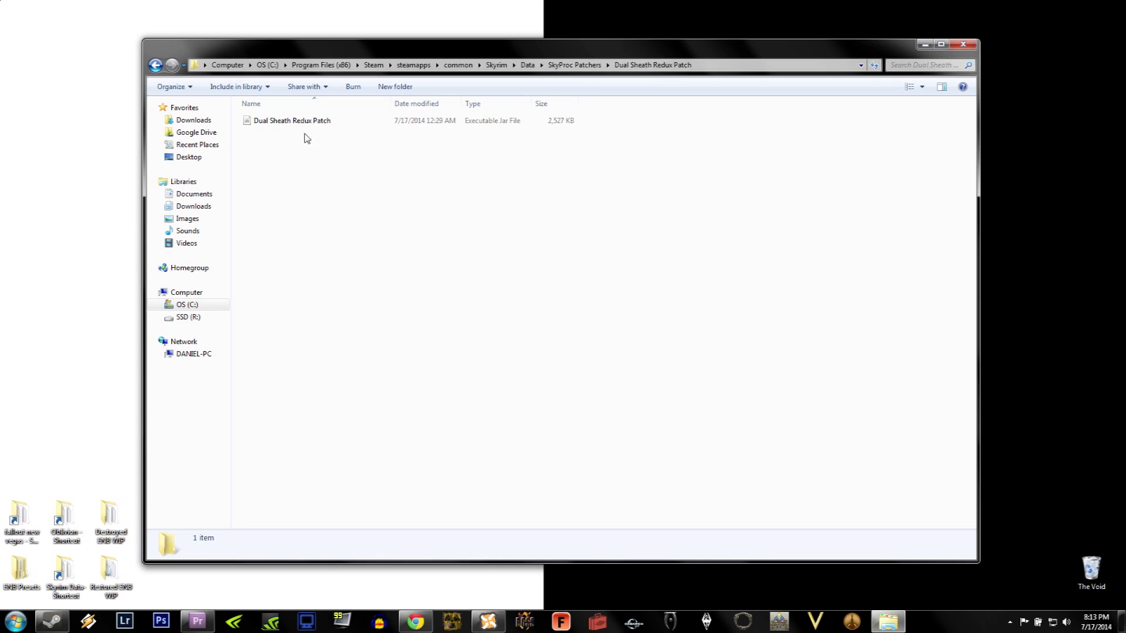
{"action": "left_click", "coordinate": [301, 128]}
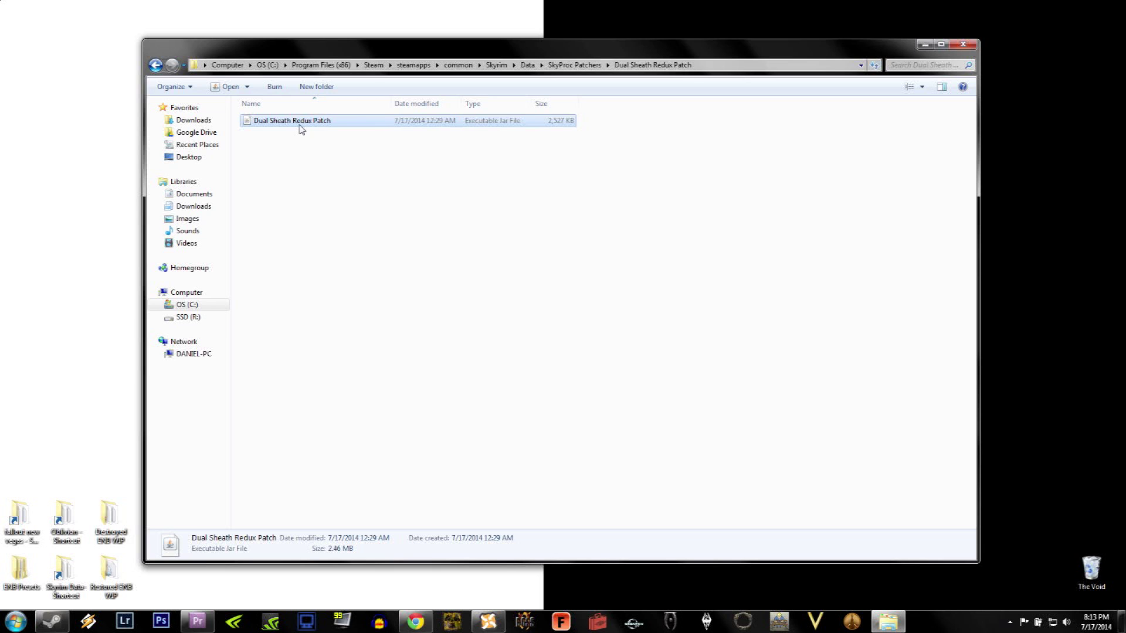
{"action": "double_click", "coordinate": [301, 121]}
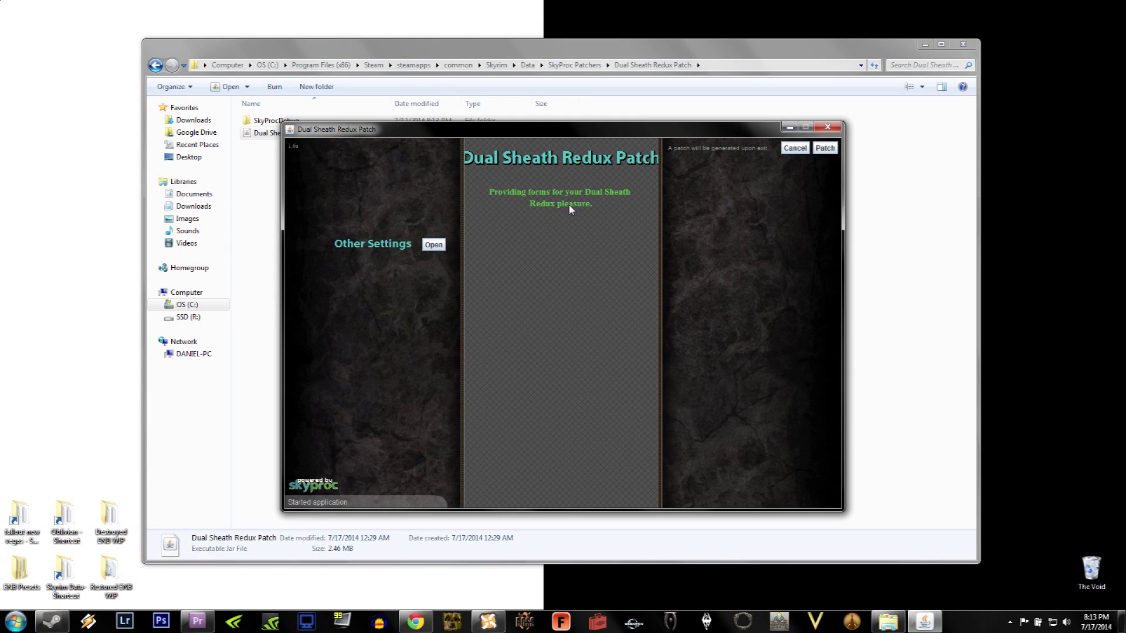
Generate the Dual Sheath Redux patch, agreeing to run BOSS first and to see the warning next time
{"action": "mouse_move", "coordinate": [827, 152]}
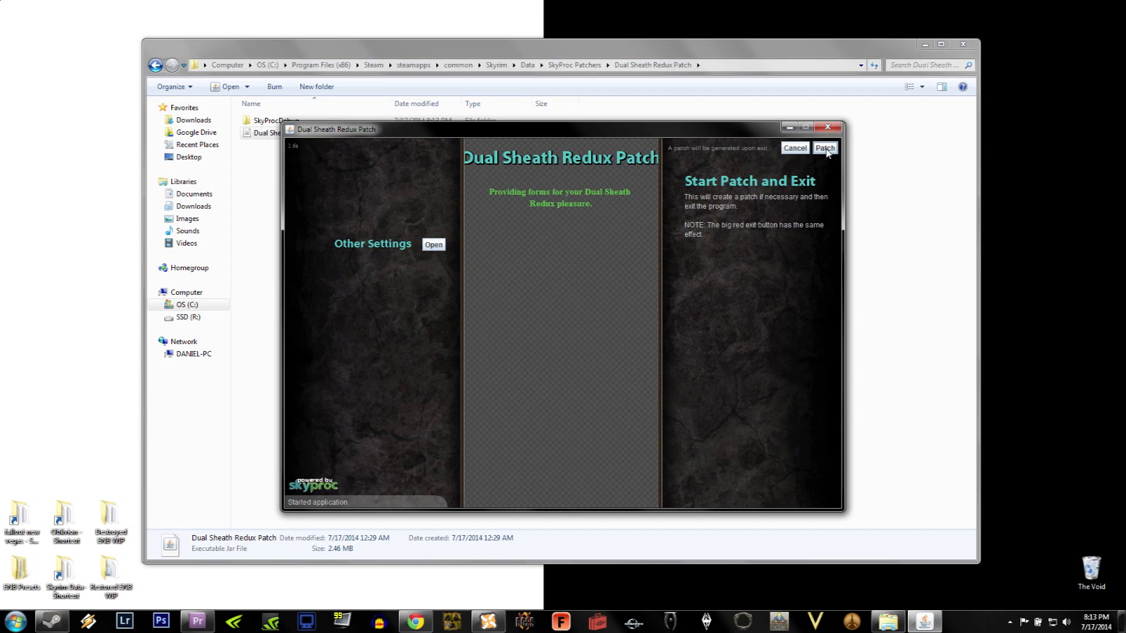
{"action": "left_click", "coordinate": [826, 149]}
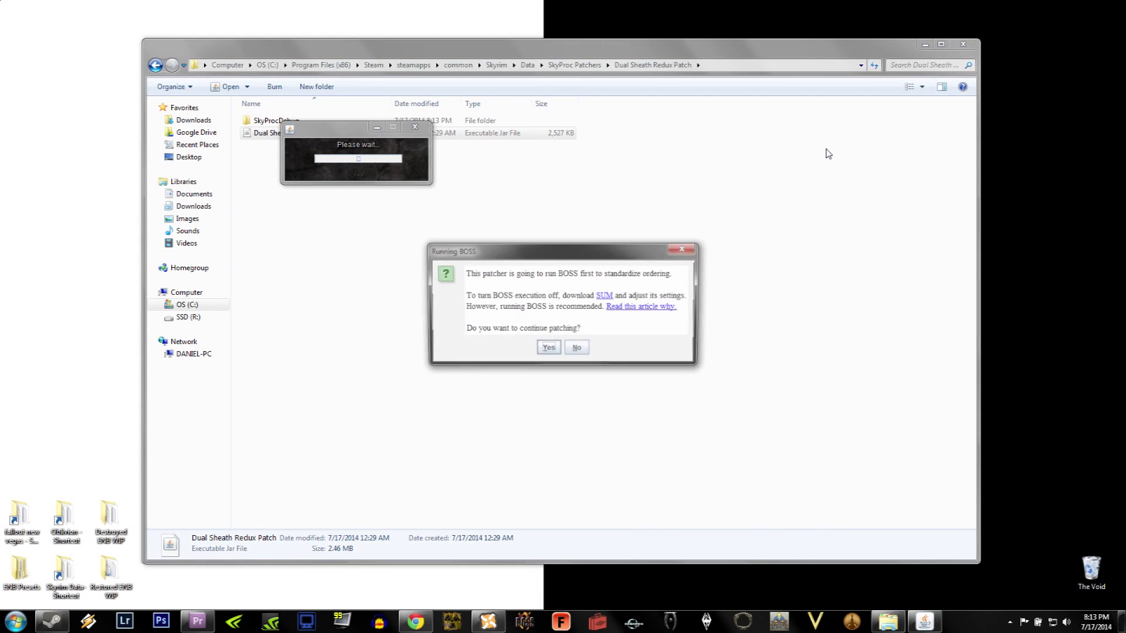
{"action": "left_click", "coordinate": [550, 350]}
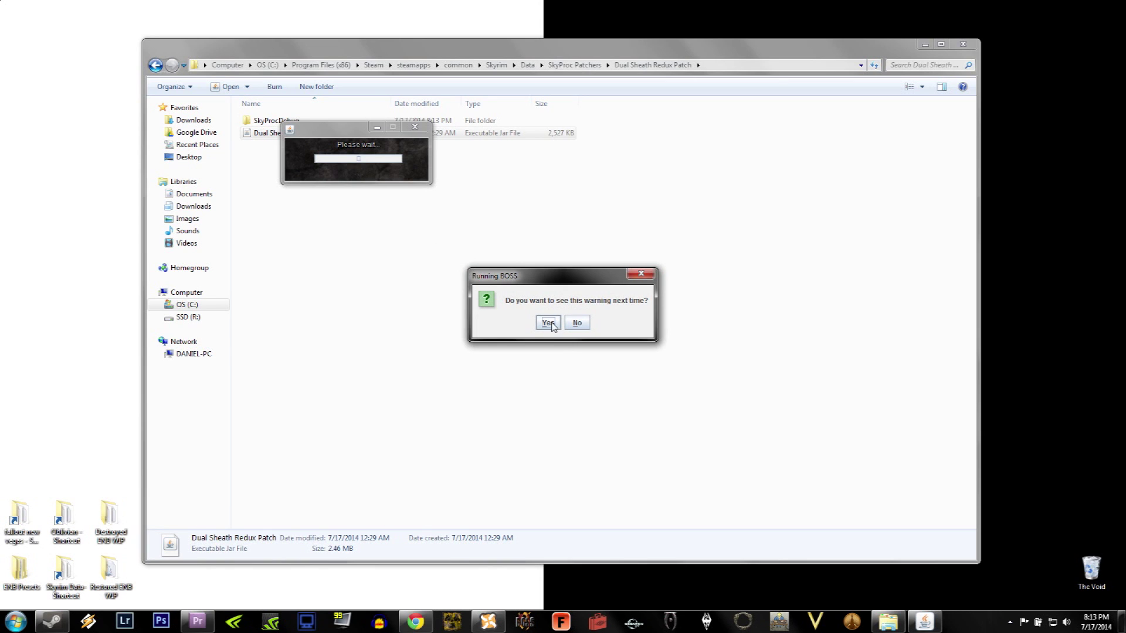
{"action": "left_click", "coordinate": [550, 323]}
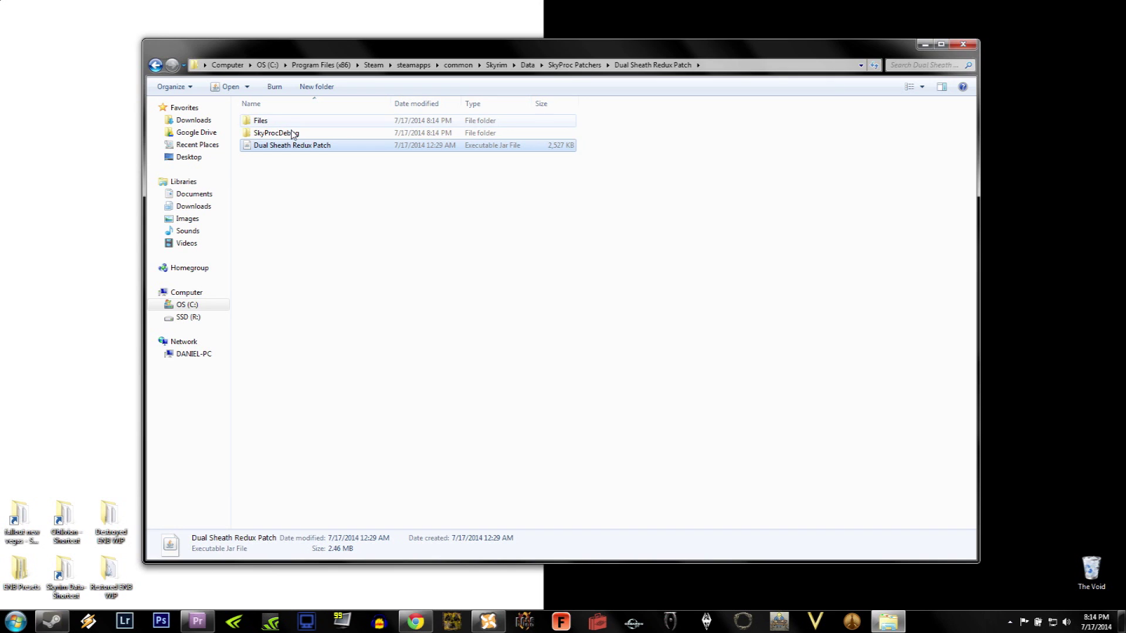
Return to Skyrim's Data folder and locate the Dual Sheath Redux Patch plugin file
{"action": "left_click", "coordinate": [528, 65]}
{"action": "scroll", "coordinate": [627, 355], "scroll_direction": "down", "scroll_amount": 2}
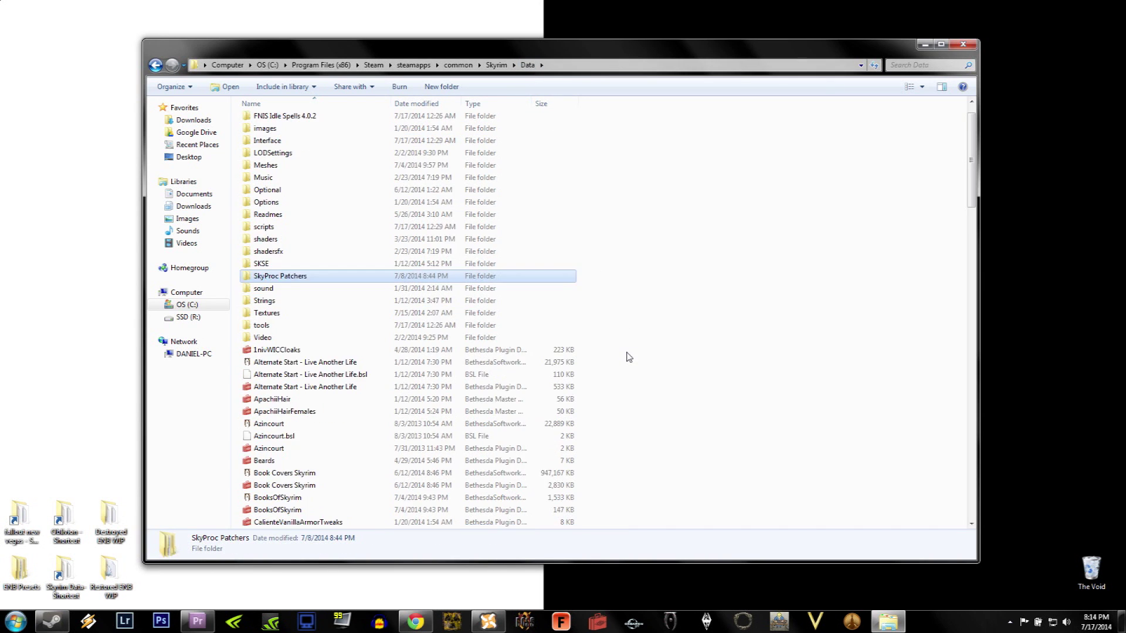
{"action": "scroll", "coordinate": [627, 356], "scroll_direction": "down", "scroll_amount": 6}
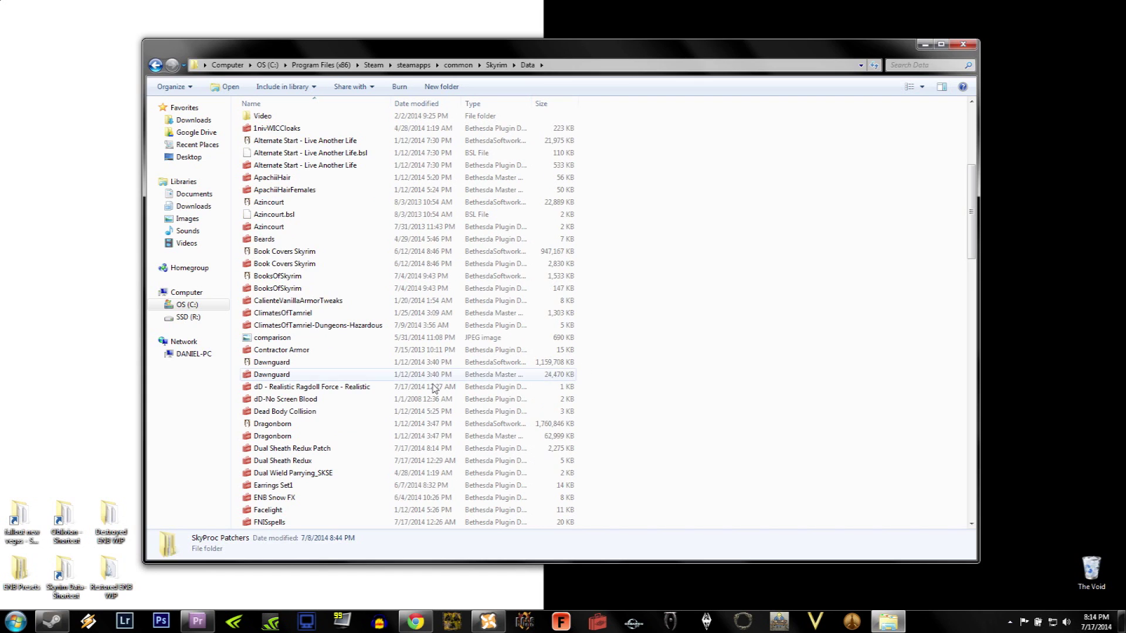
{"action": "left_click", "coordinate": [302, 450]}
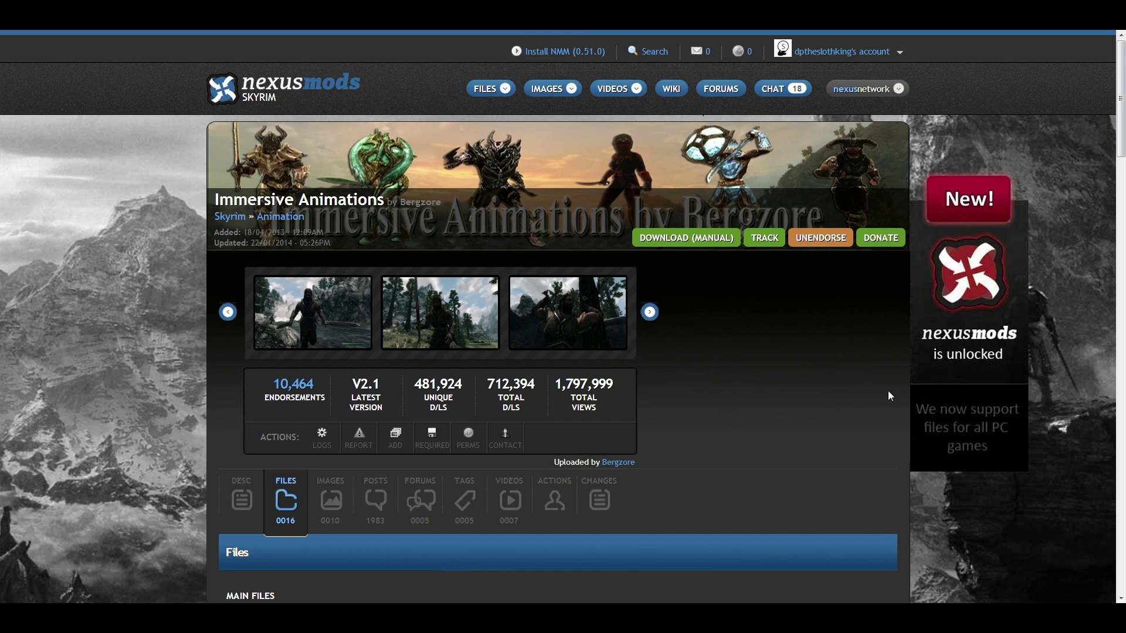
On the Immersive Animations page of Nexus Mods, look through the main and optional files for IAN Single-Hand Sword and Dagger on Back Wield
{"action": "scroll", "coordinate": [888, 391], "scroll_direction": "down", "scroll_amount": 1}
{"action": "scroll", "coordinate": [875, 331], "scroll_direction": "up", "scroll_amount": 1}
{"action": "scroll", "coordinate": [874, 329], "scroll_direction": "down", "scroll_amount": 9}
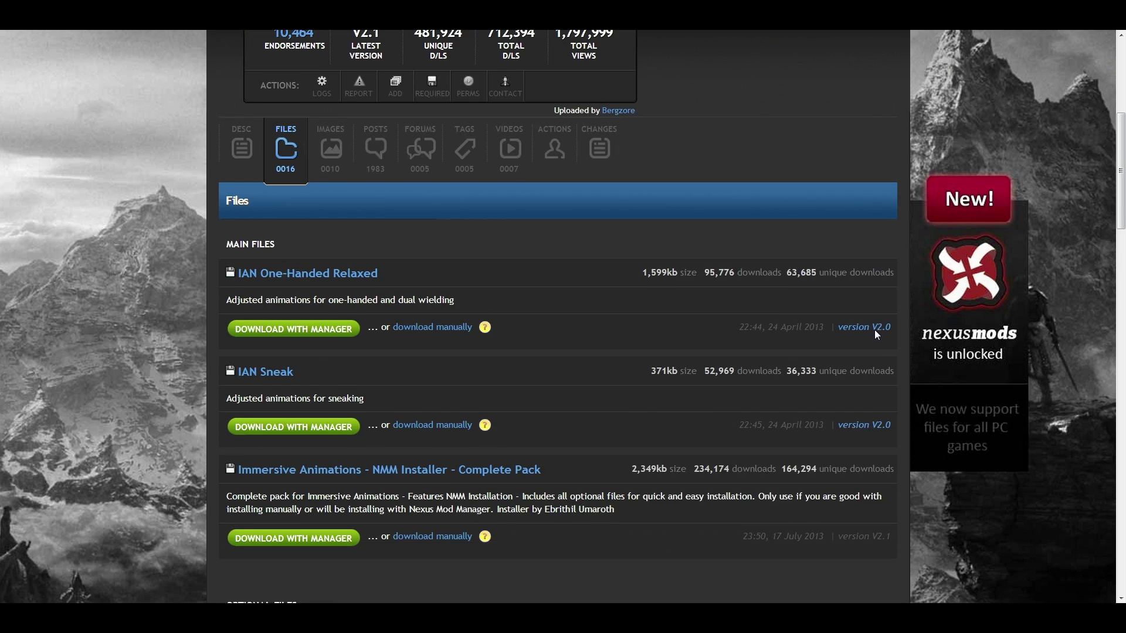
{"action": "scroll", "coordinate": [876, 334], "scroll_direction": "down", "scroll_amount": 6}
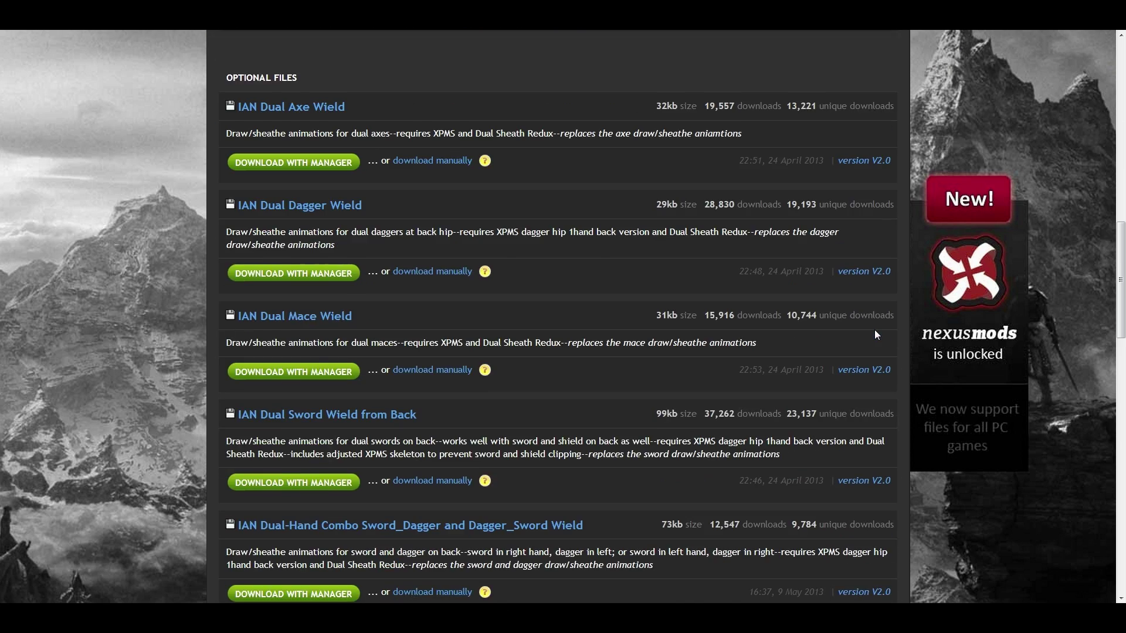
{"action": "scroll", "coordinate": [876, 334], "scroll_direction": "down", "scroll_amount": 4}
{"action": "scroll", "coordinate": [876, 333], "scroll_direction": "down", "scroll_amount": 4}
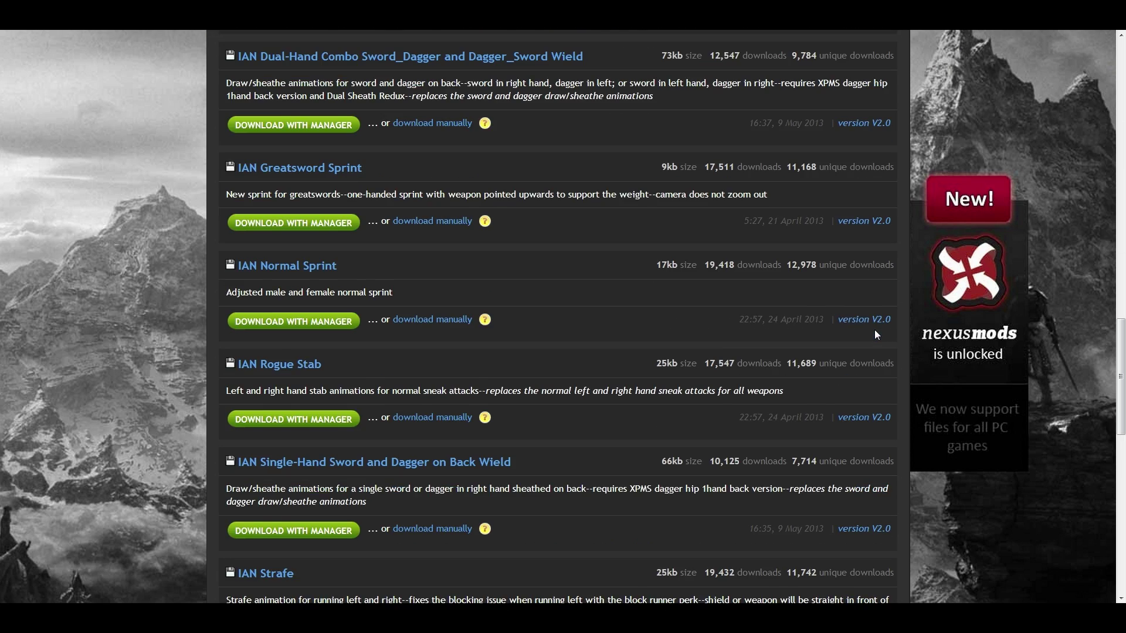
{"action": "scroll", "coordinate": [875, 329], "scroll_direction": "down", "scroll_amount": 5}
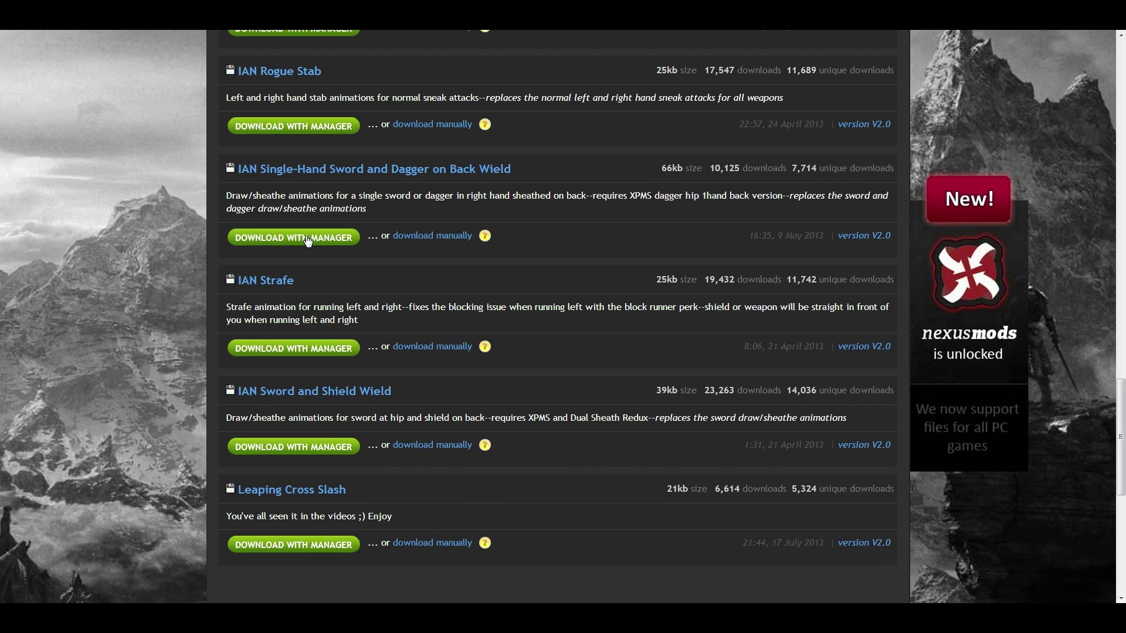
{"action": "scroll", "coordinate": [308, 241], "scroll_direction": "up", "scroll_amount": 1}
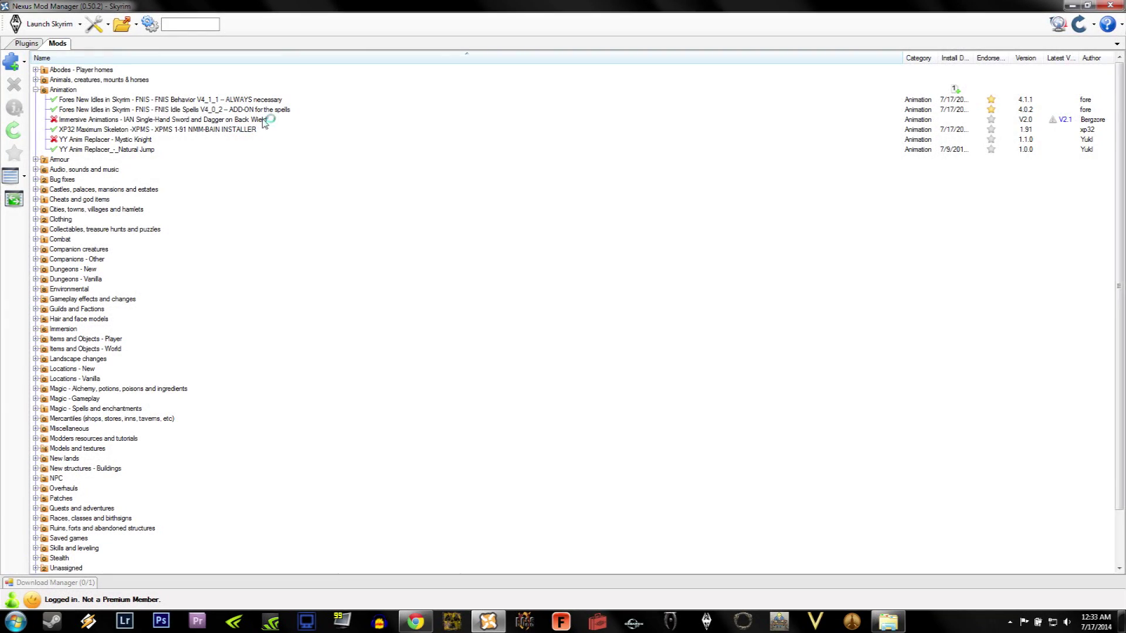
In Nexus Mod Manager, activate Immersive Animations - IAN Single-Hand Sword and Dagger on Back Wield, overwriting all conflicting files
{"action": "left_click", "coordinate": [263, 121]}
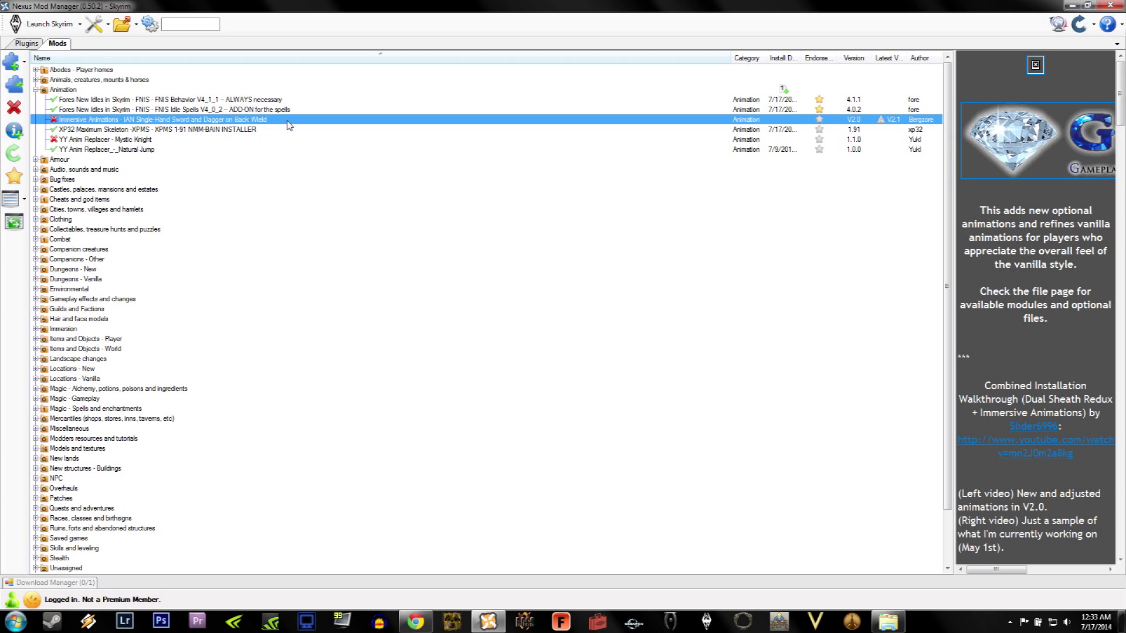
{"action": "double_click", "coordinate": [289, 125]}
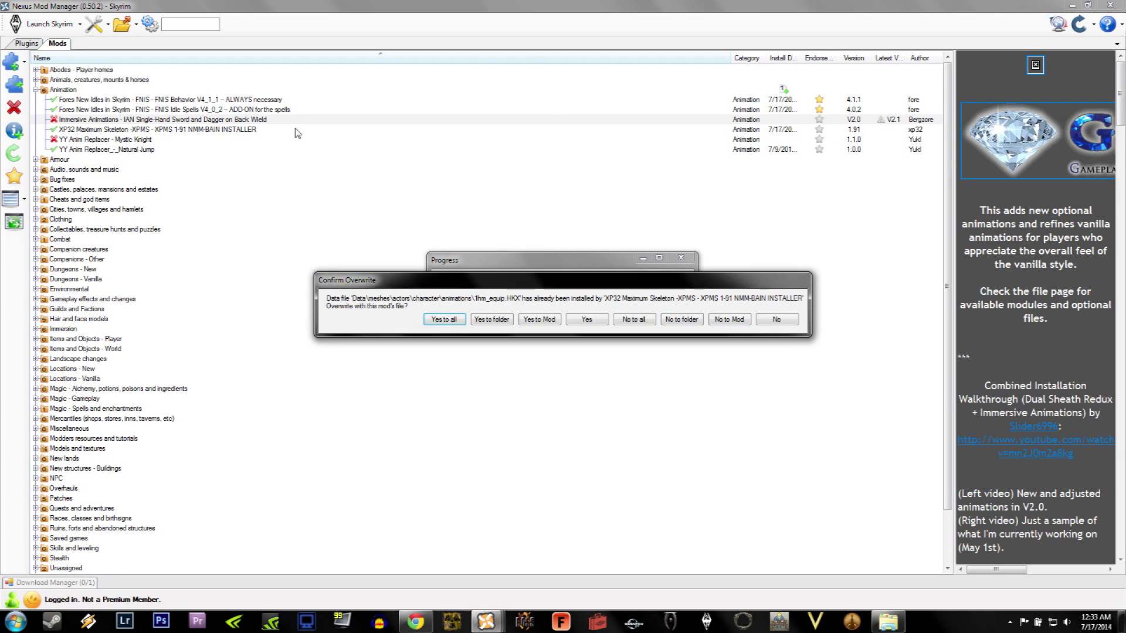
{"action": "left_click", "coordinate": [444, 319]}
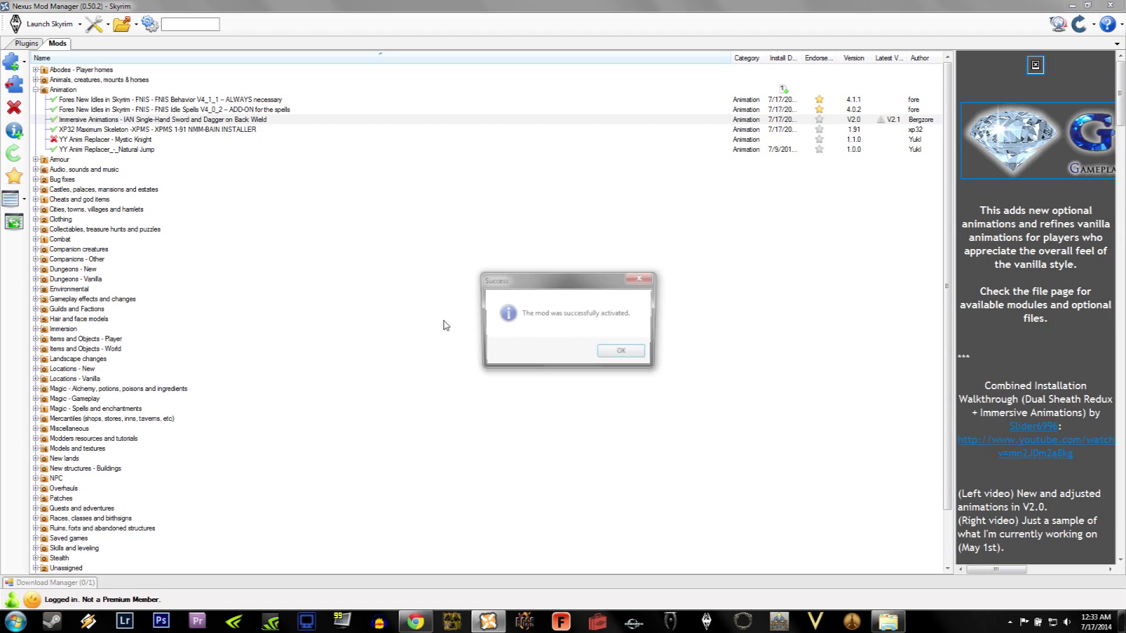
{"action": "left_click", "coordinate": [624, 353]}
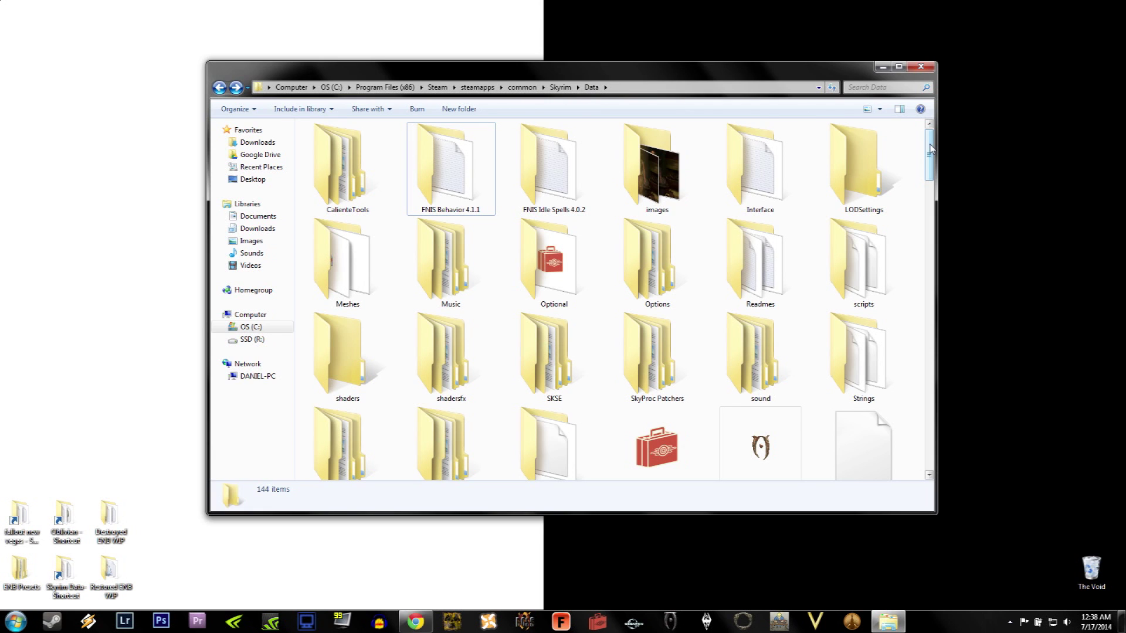
In Skyrim's Data folder, open the tools folder and go into its GenerateFNIS_for_Users subfolder
{"action": "left_click_drag", "start_coordinate": [930, 149], "coordinate": [932, 175]}
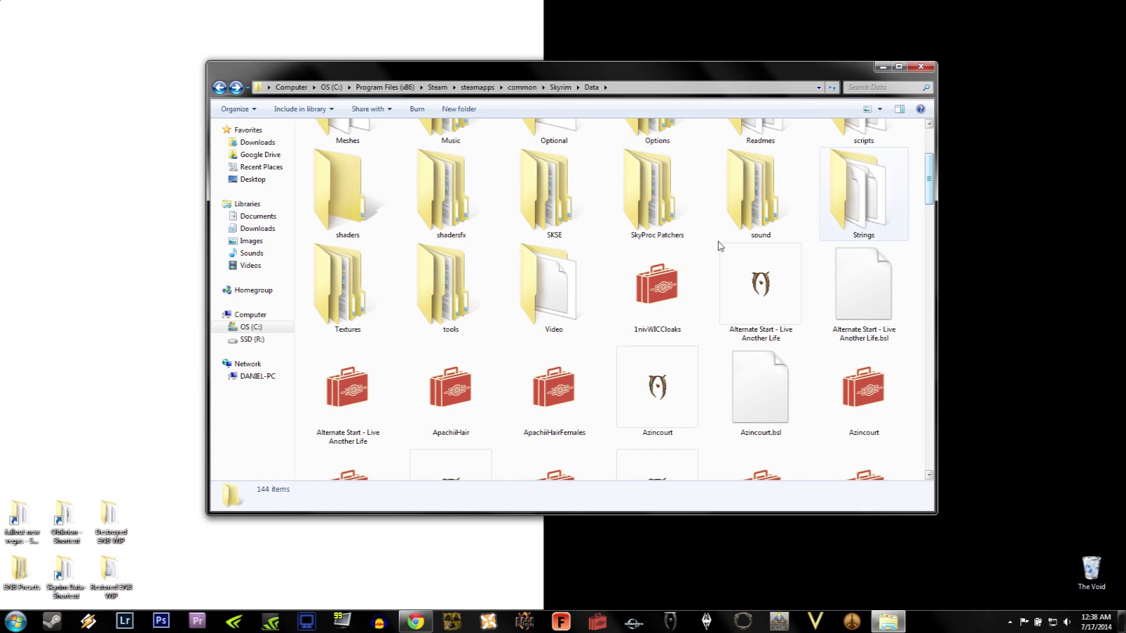
{"action": "left_click", "coordinate": [448, 309]}
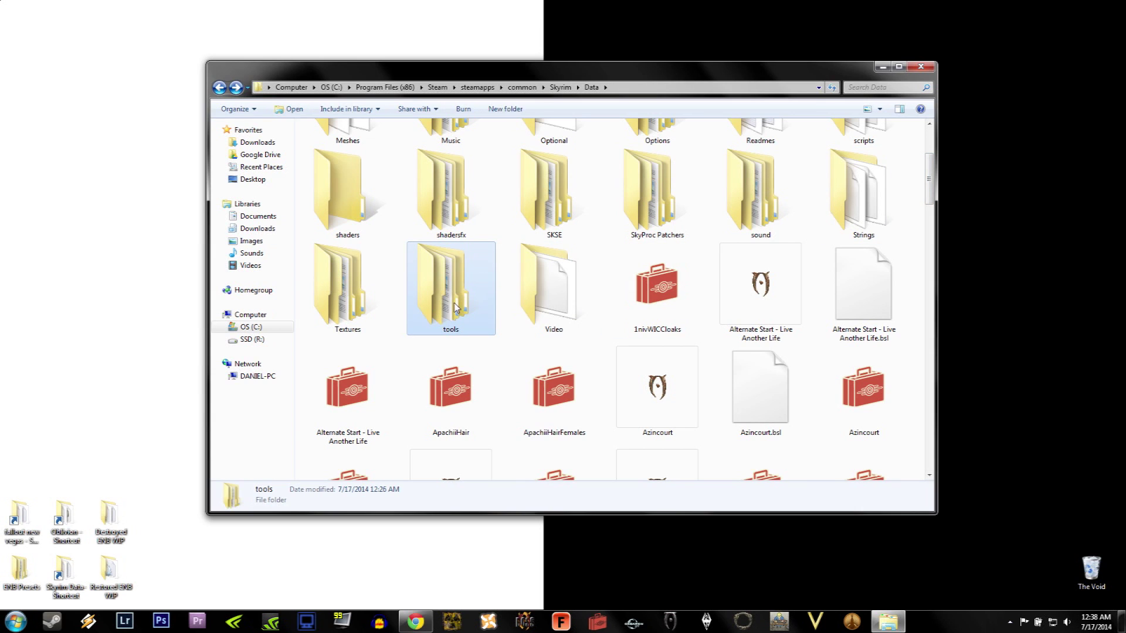
{"action": "double_click", "coordinate": [454, 307]}
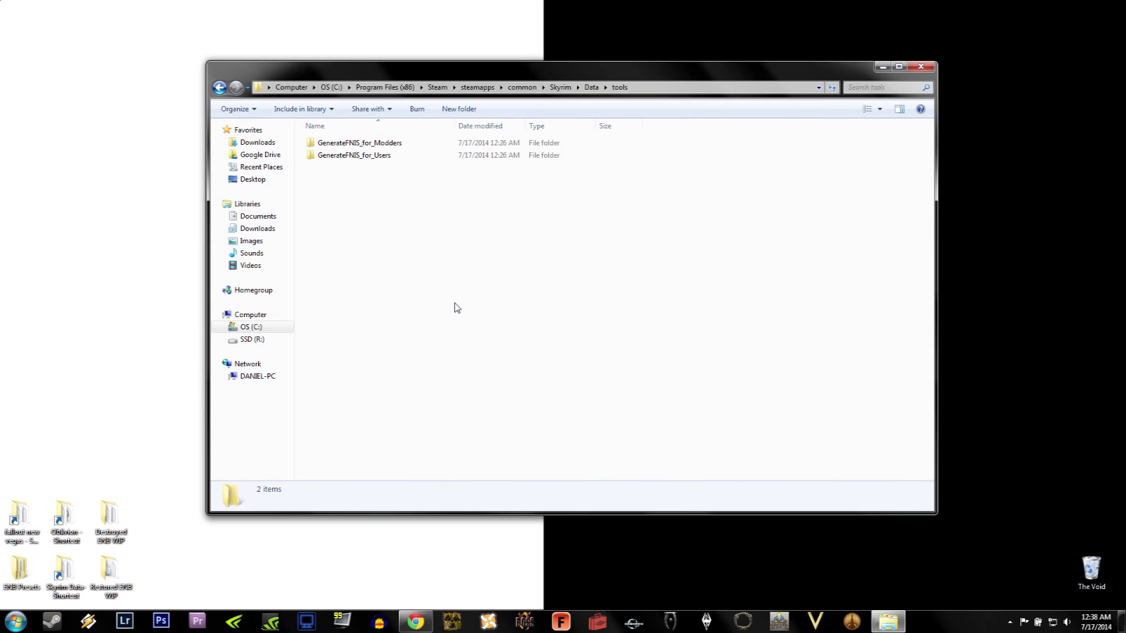
{"action": "left_click", "coordinate": [370, 157]}
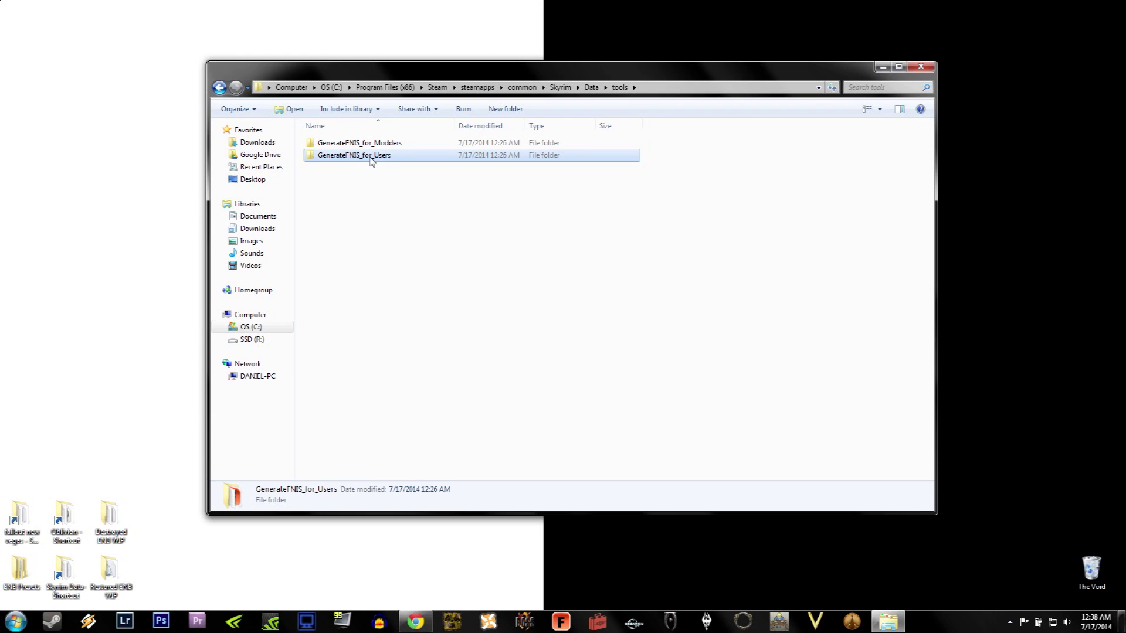
{"action": "double_click", "coordinate": [370, 157]}
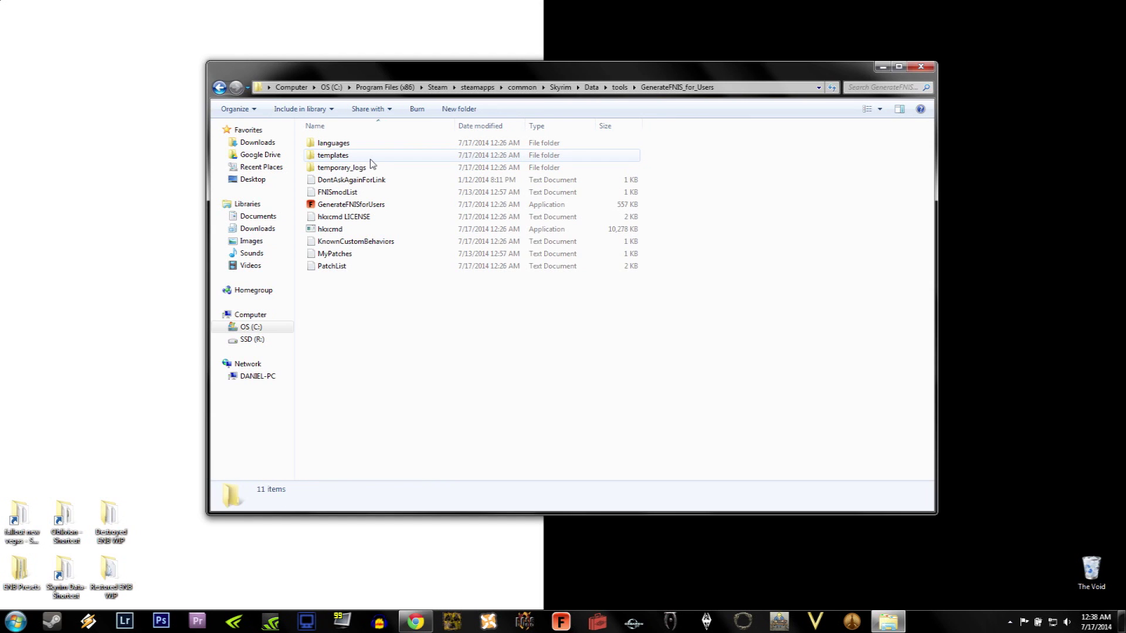
Launch the GenerateFNISforUsers application and update the FNIS behavior files
{"action": "left_click", "coordinate": [368, 206]}
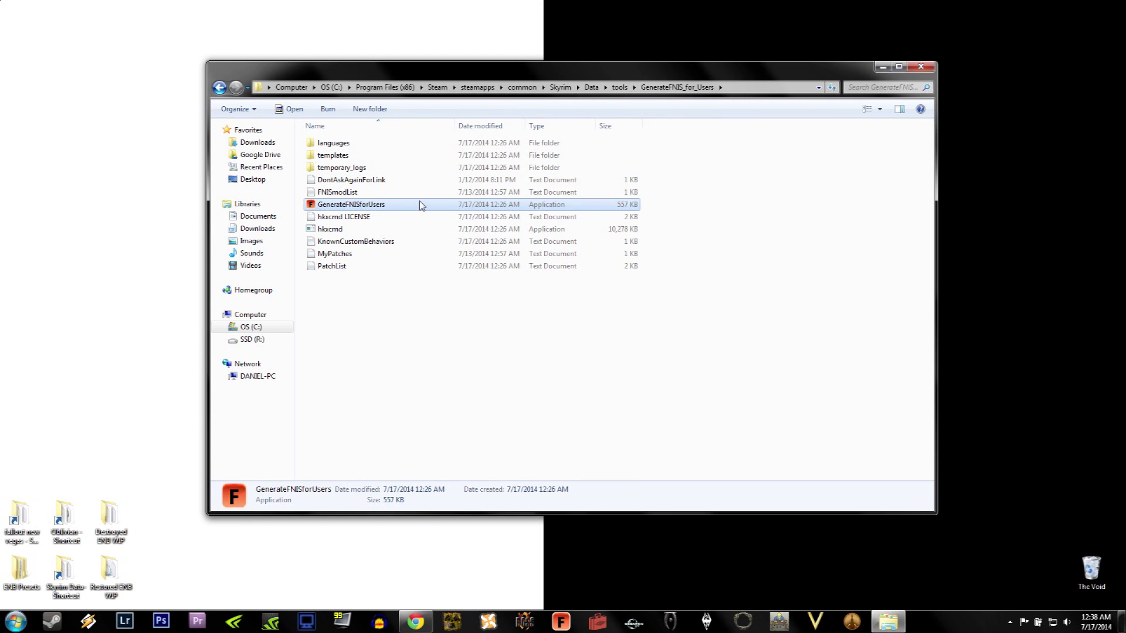
{"action": "double_click", "coordinate": [420, 204]}
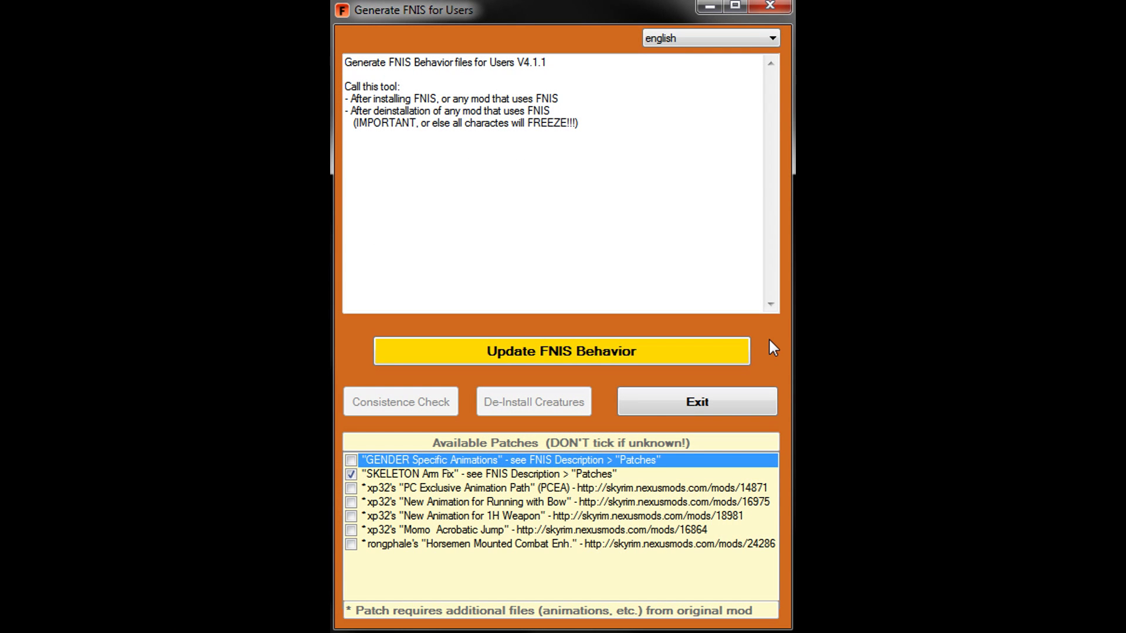
{"action": "left_click", "coordinate": [705, 349]}
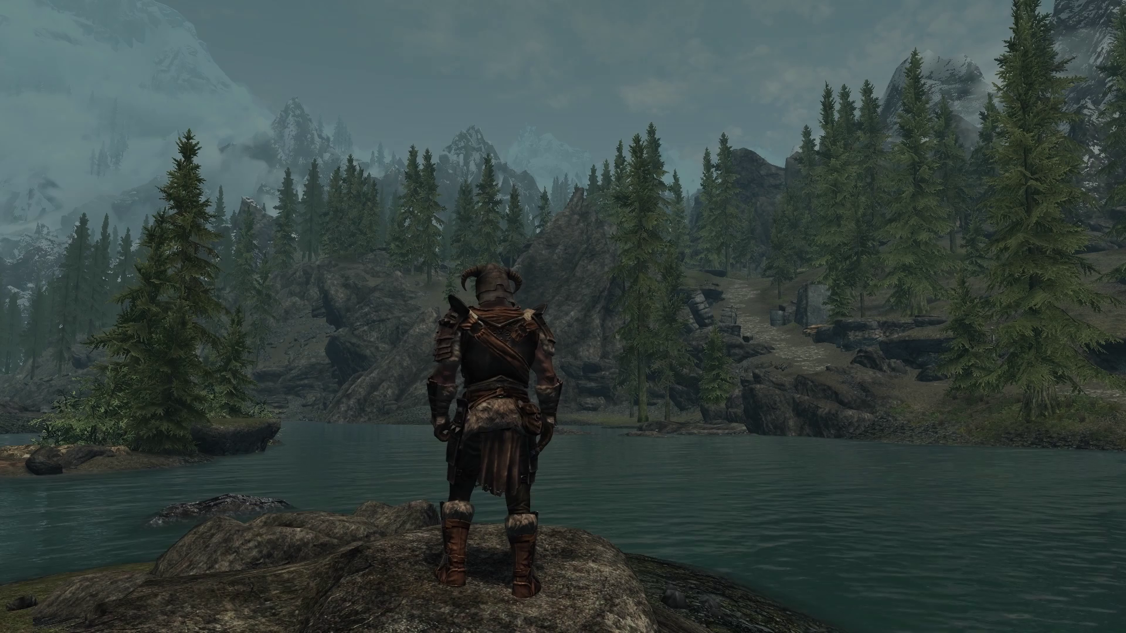
{"action": "key", "text": "1"}
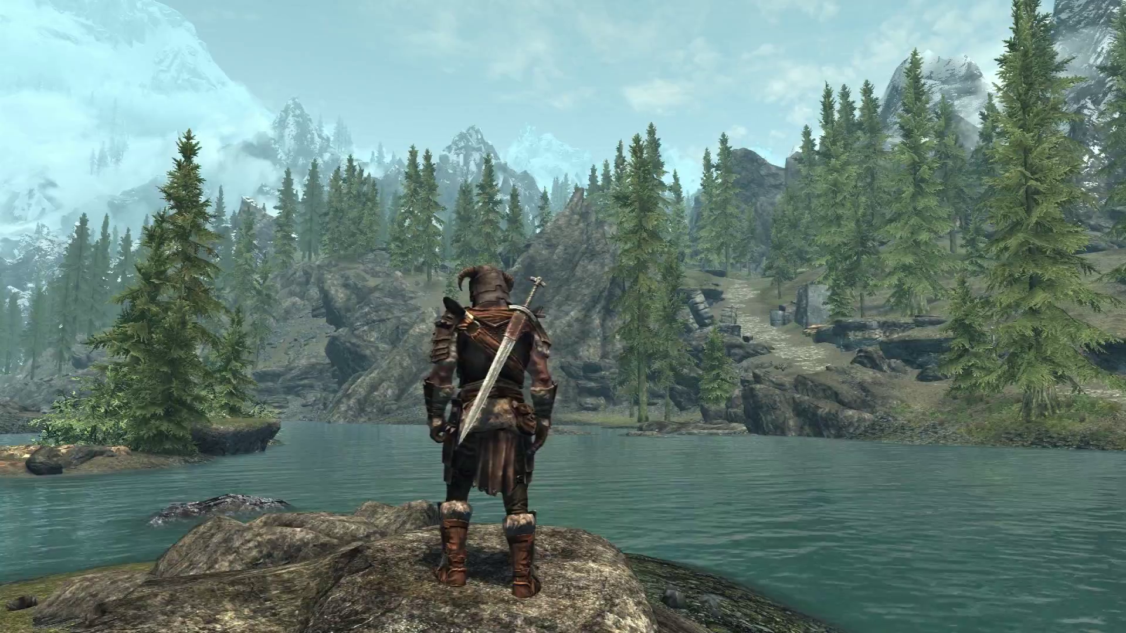
{"action": "key", "text": "r"}
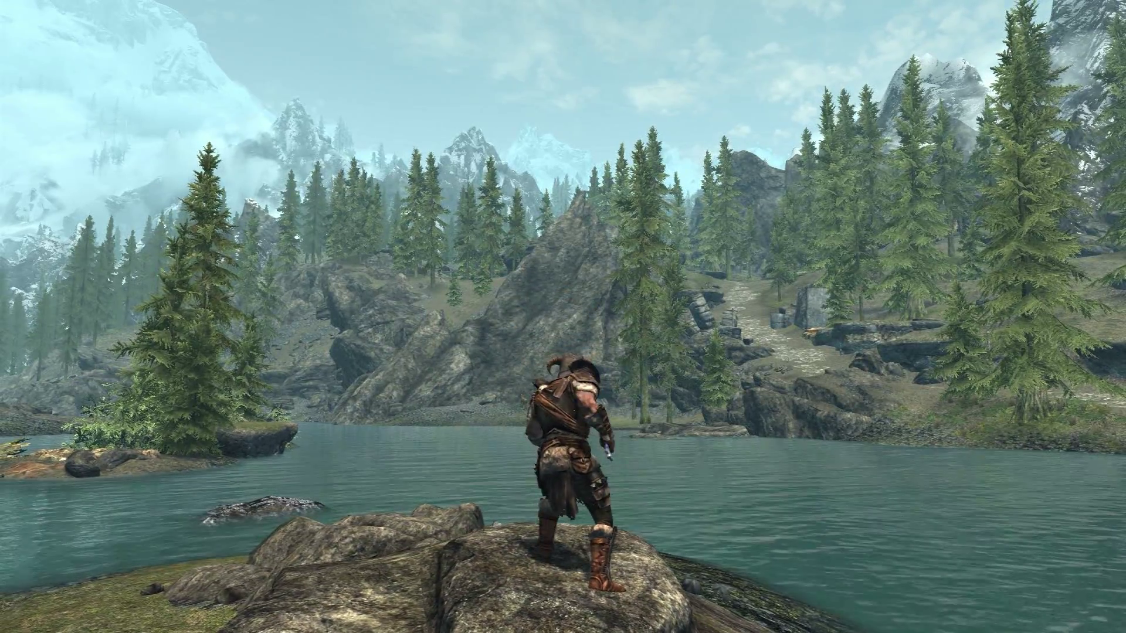
{"action": "key", "text": "r"}
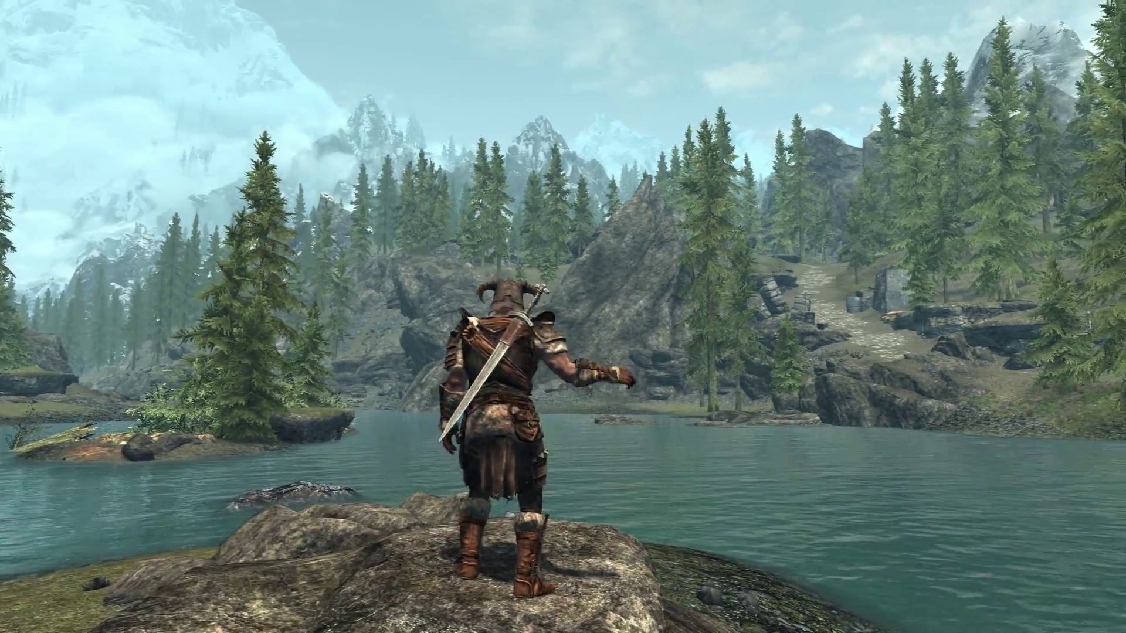
{"action": "key", "text": "2"}
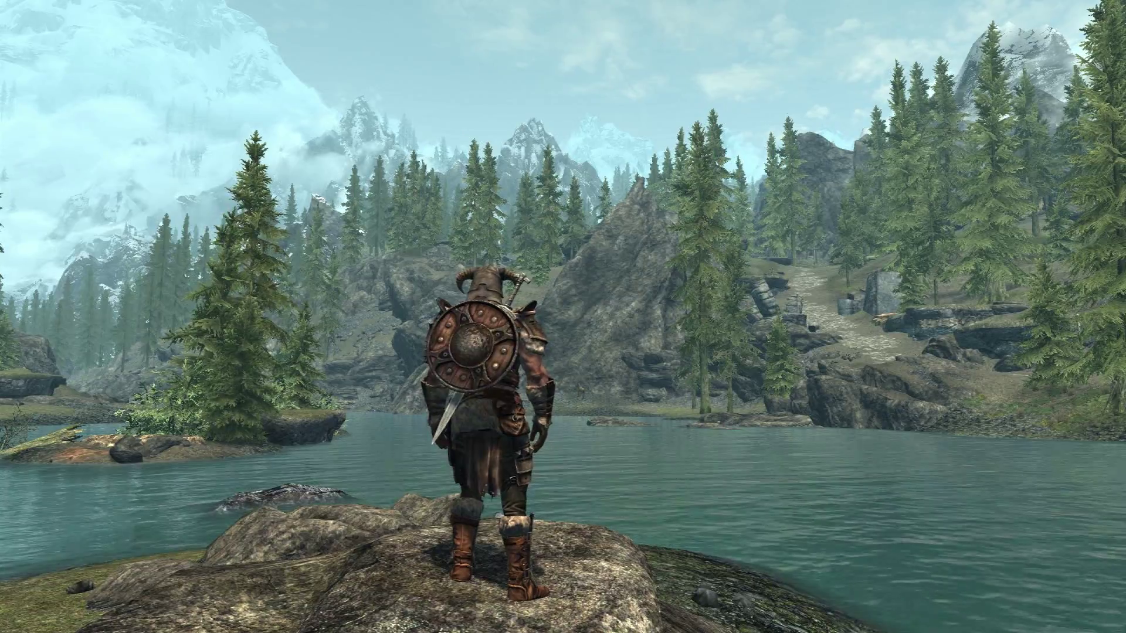
{"action": "key", "text": "r"}
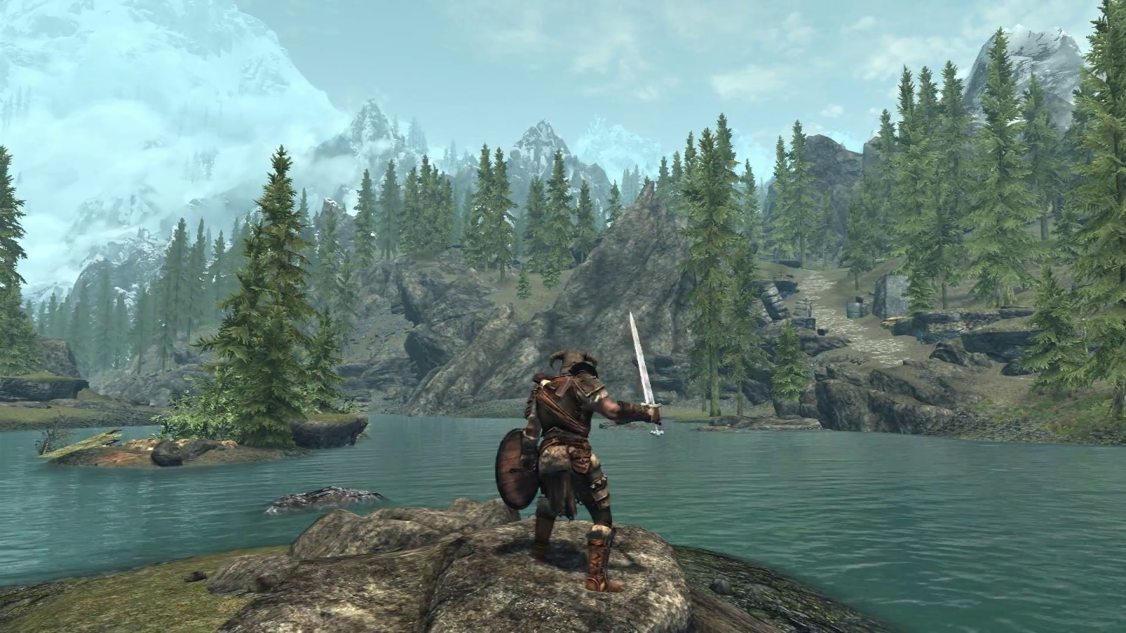
{"action": "key", "text": "r"}
{"action": "key", "text": "r"}
{"action": "key", "text": "r"}
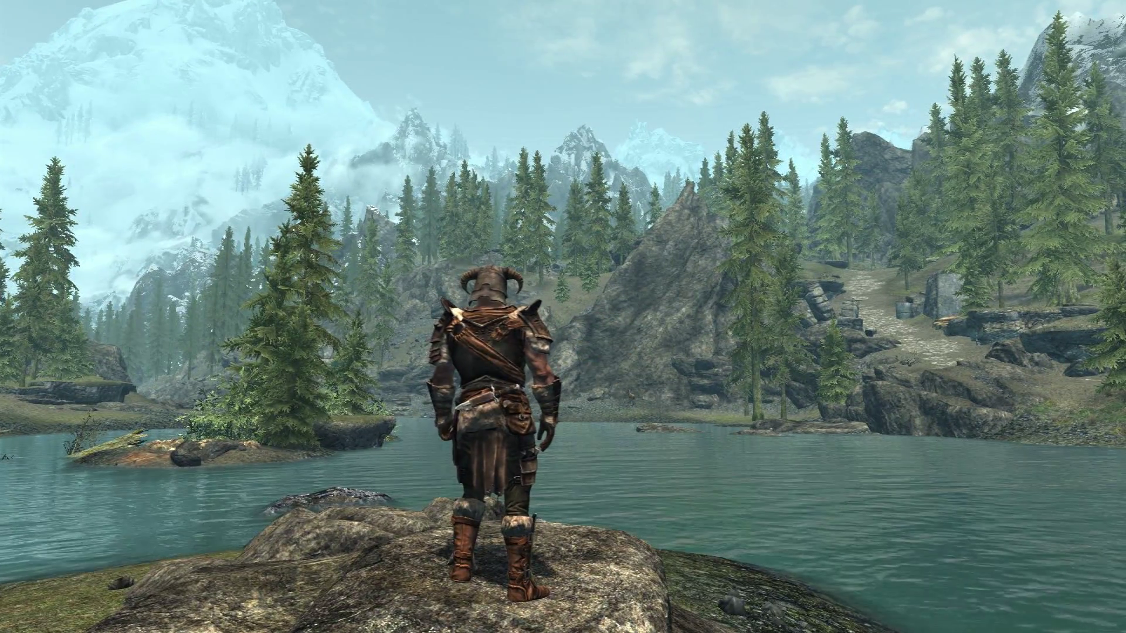
{"action": "key", "text": "r"}
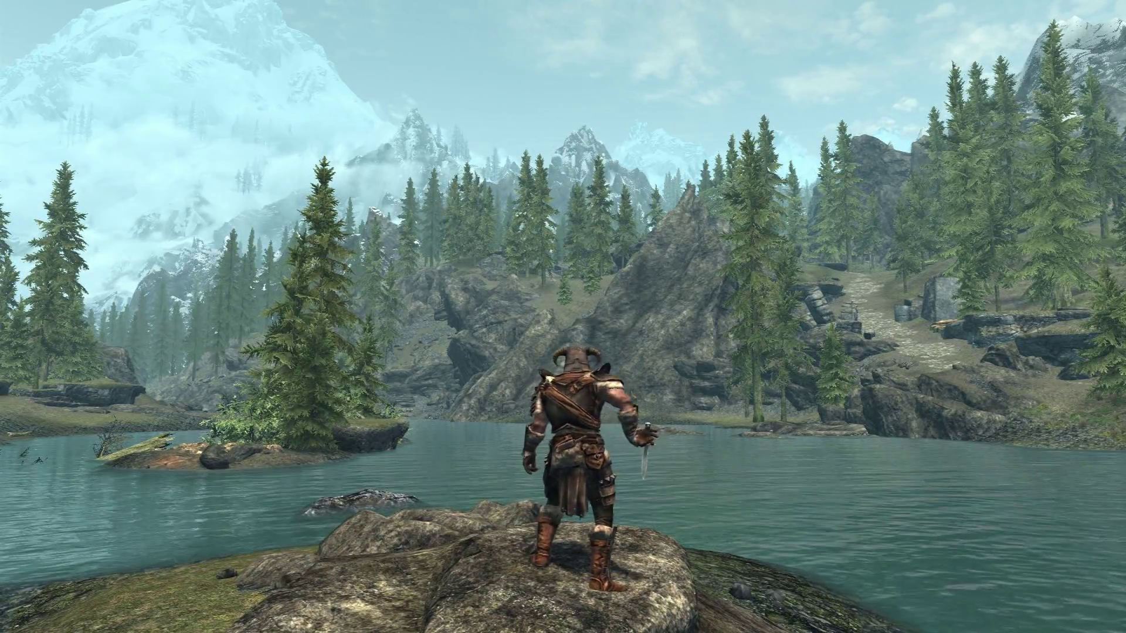
{"action": "key", "text": "r"}
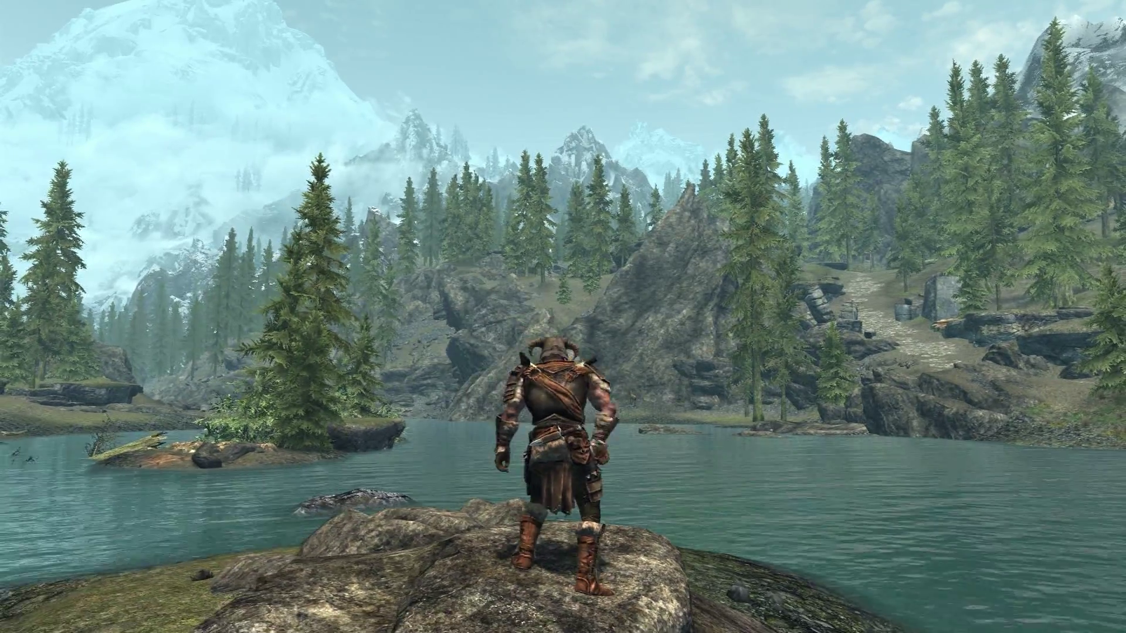
{"action": "key", "text": "r"}
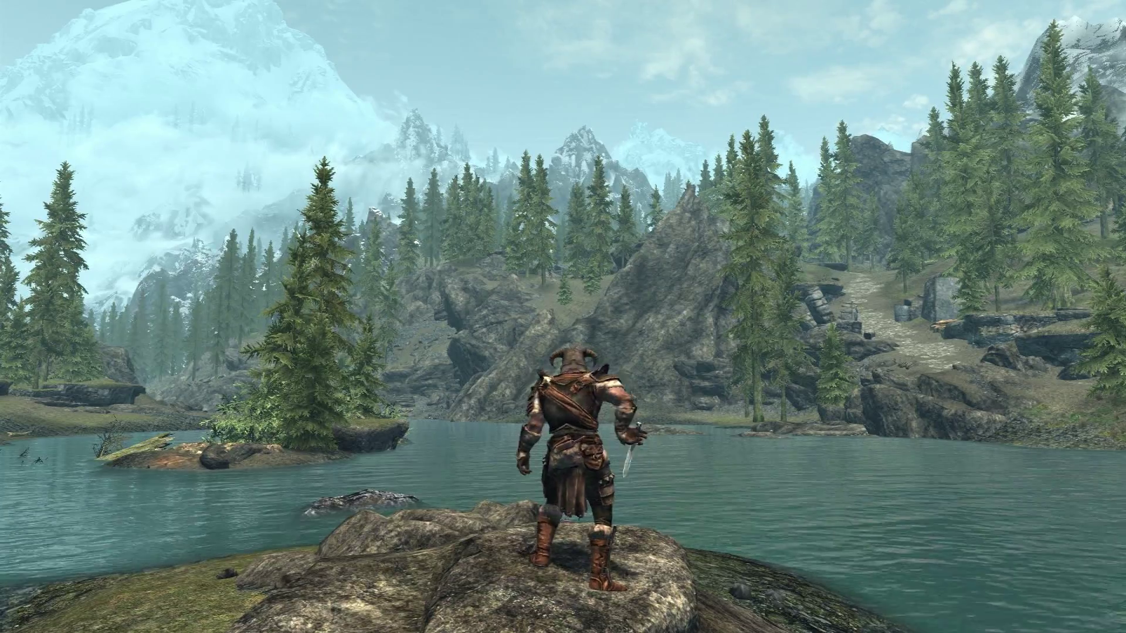
{"action": "key", "text": "r"}
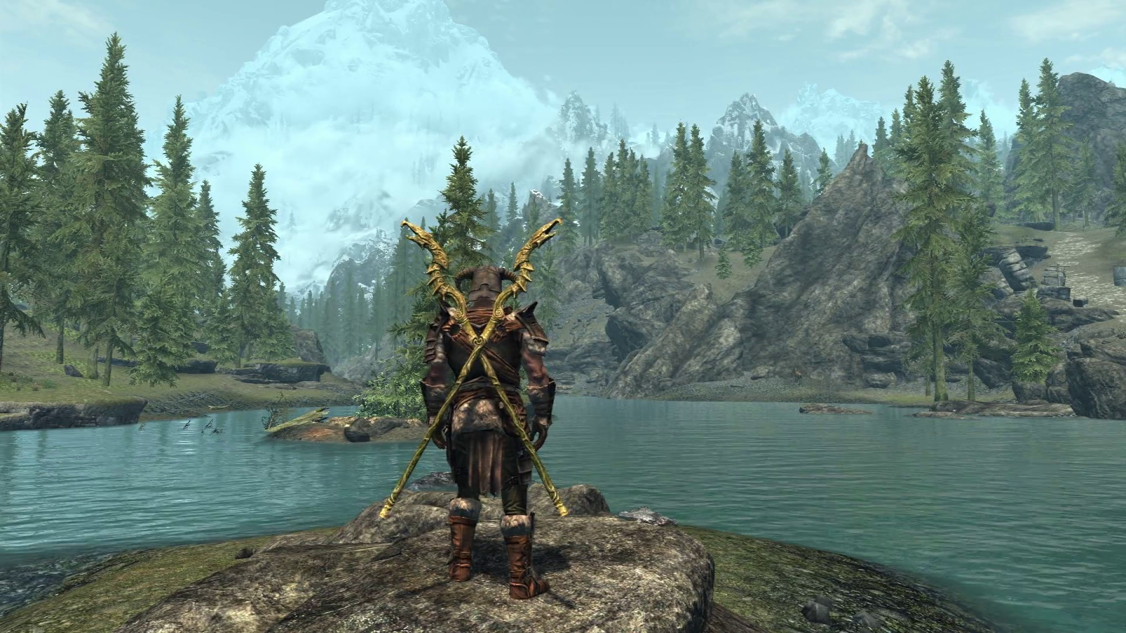
{"action": "key", "text": "r"}
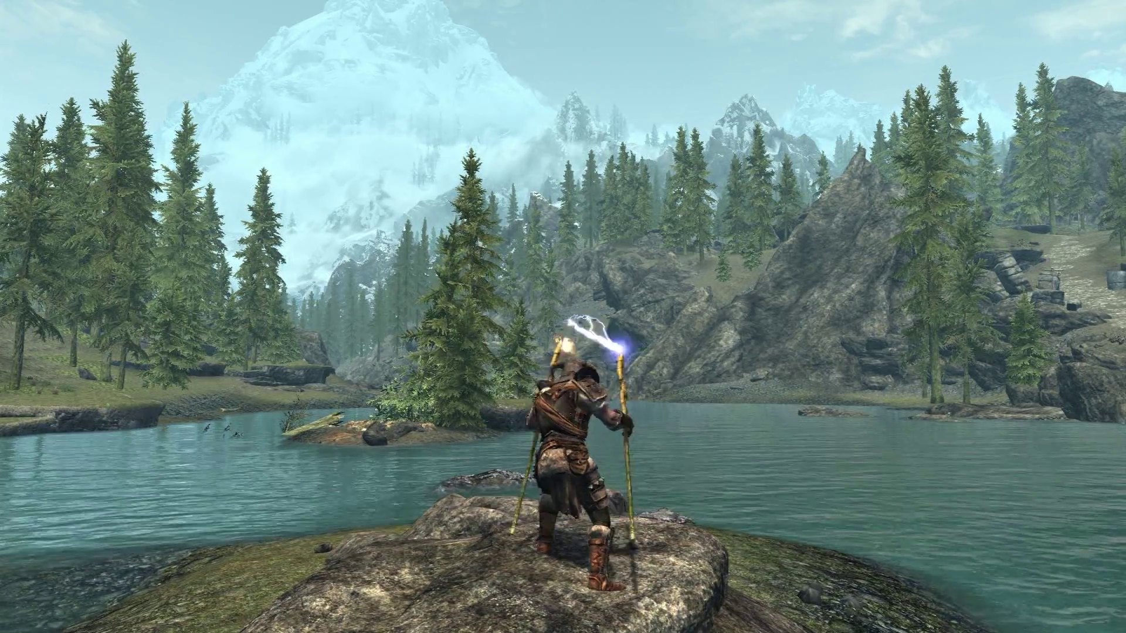
{"action": "key", "text": "r"}
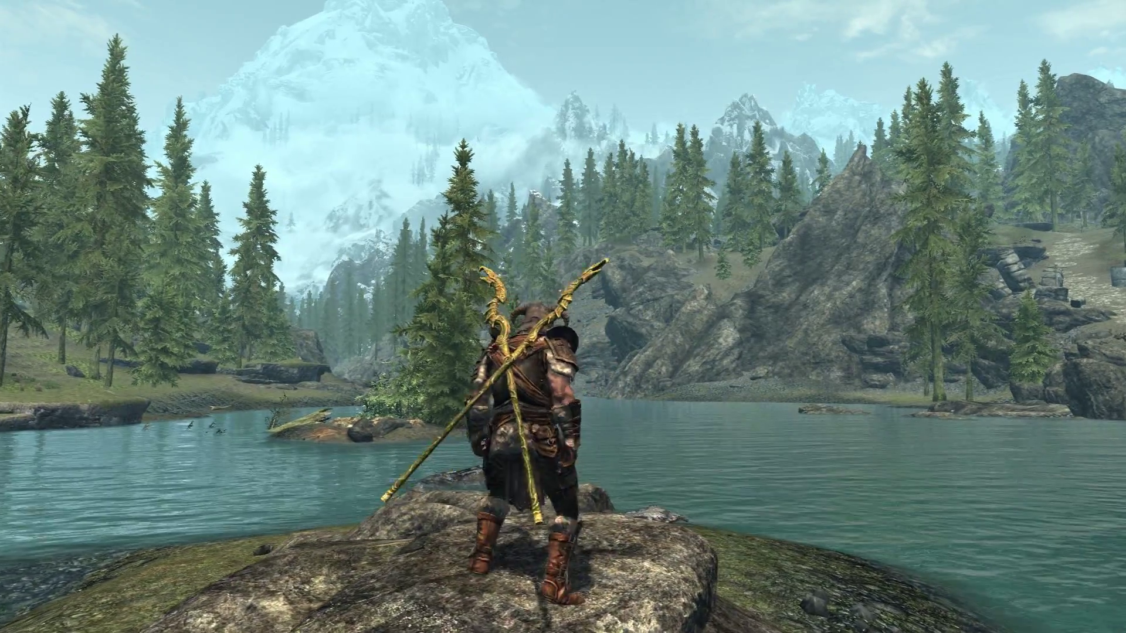